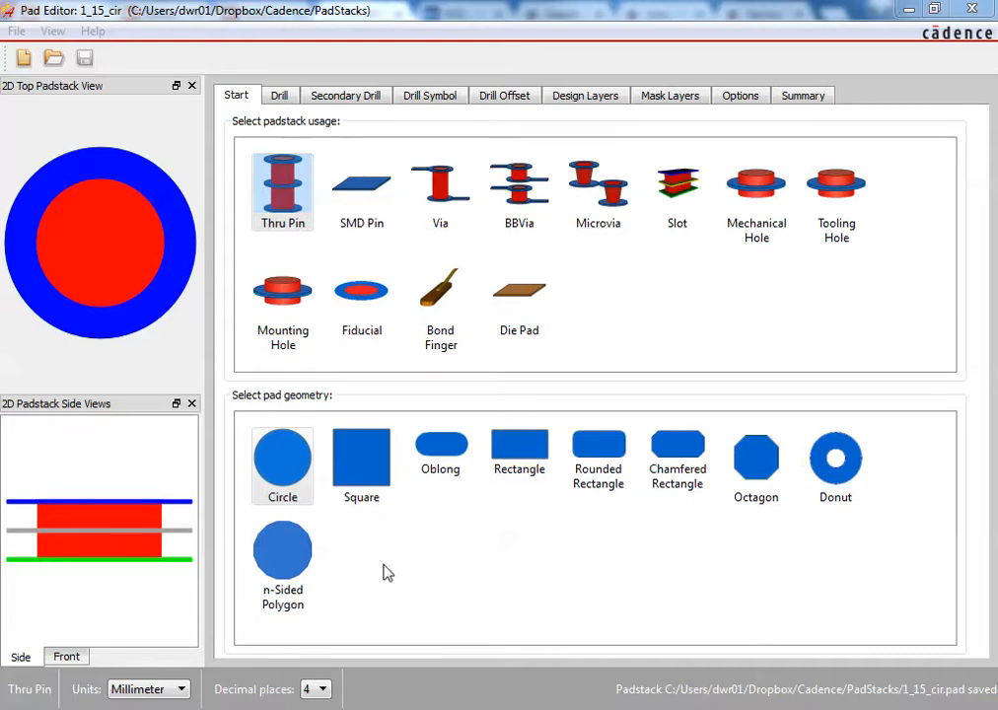
- Create a new padstack named 000_SMDPINEXAMPLE with SMD Pin as its usage
{"action": "left_click", "coordinate": [17, 32]}
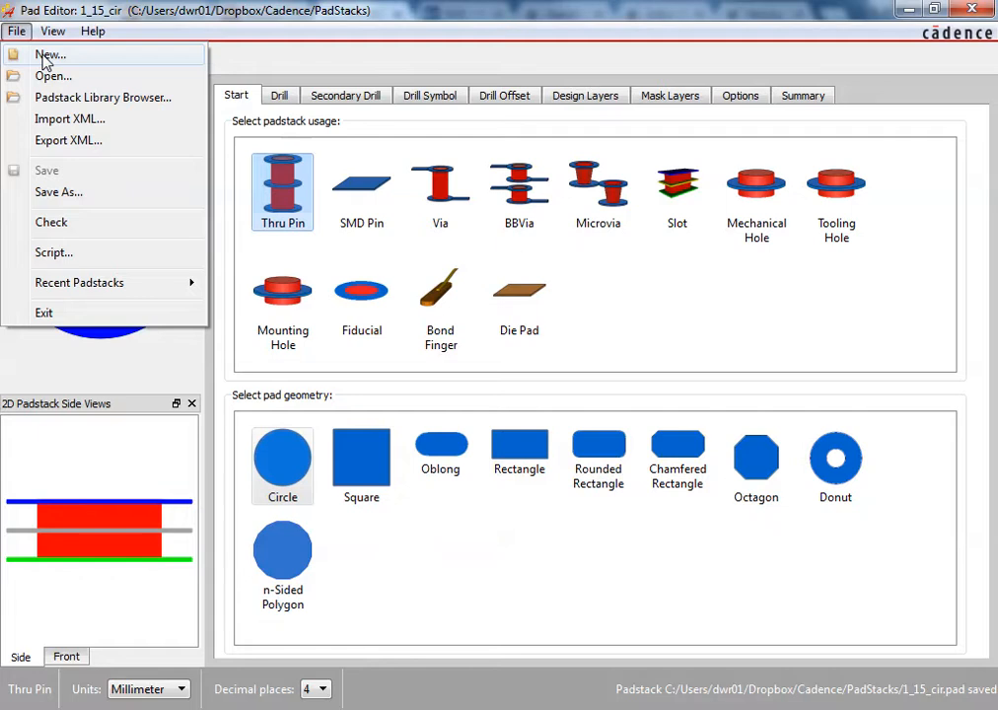
{"action": "left_click", "coordinate": [48, 56]}
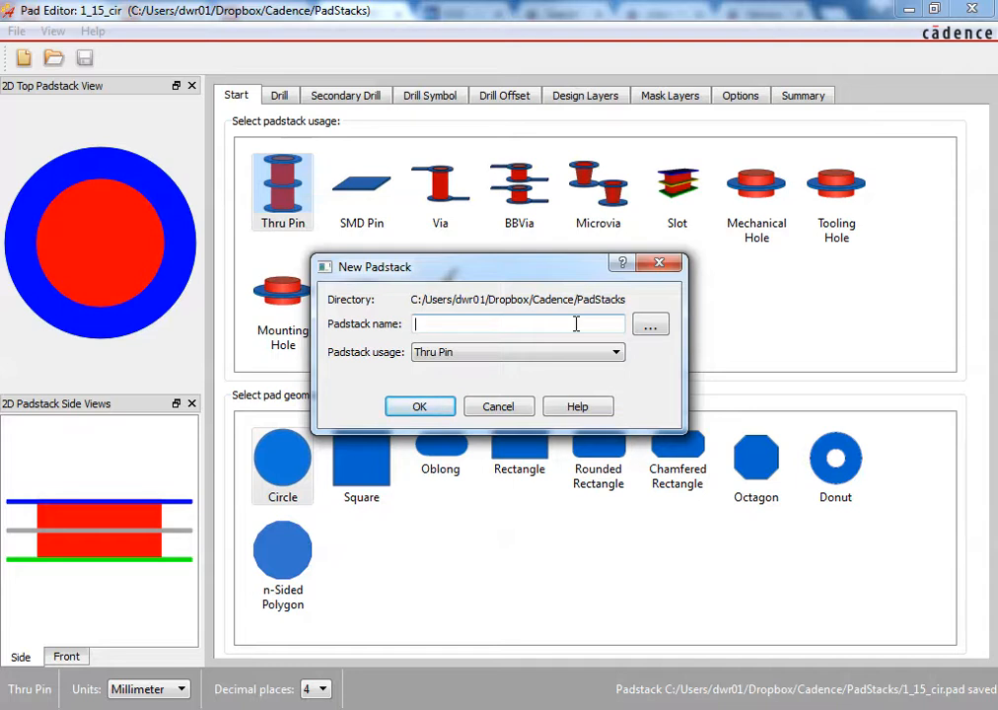
{"action": "type", "text": "0_"}
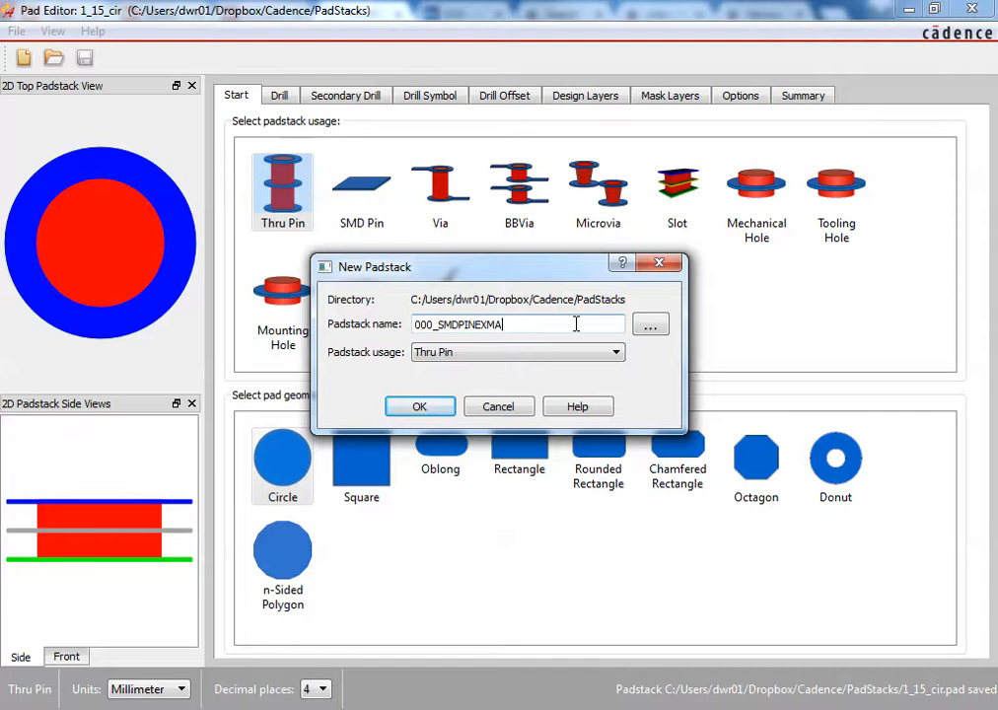
{"action": "type", "text": "SMDPINEXAMPLE"}
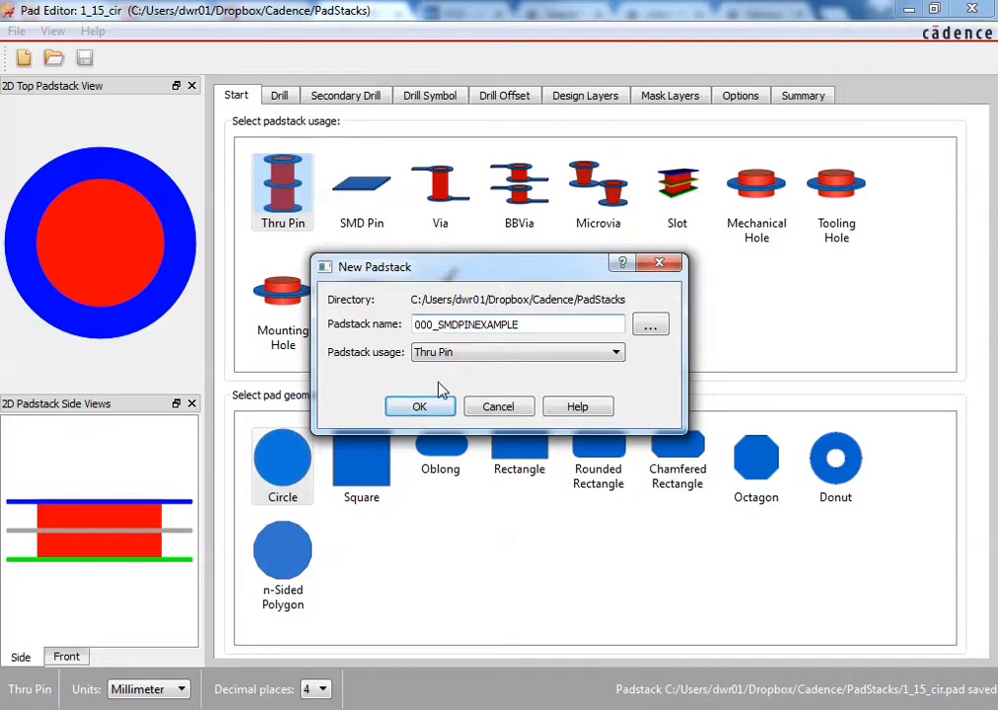
{"action": "left_click", "coordinate": [486, 353]}
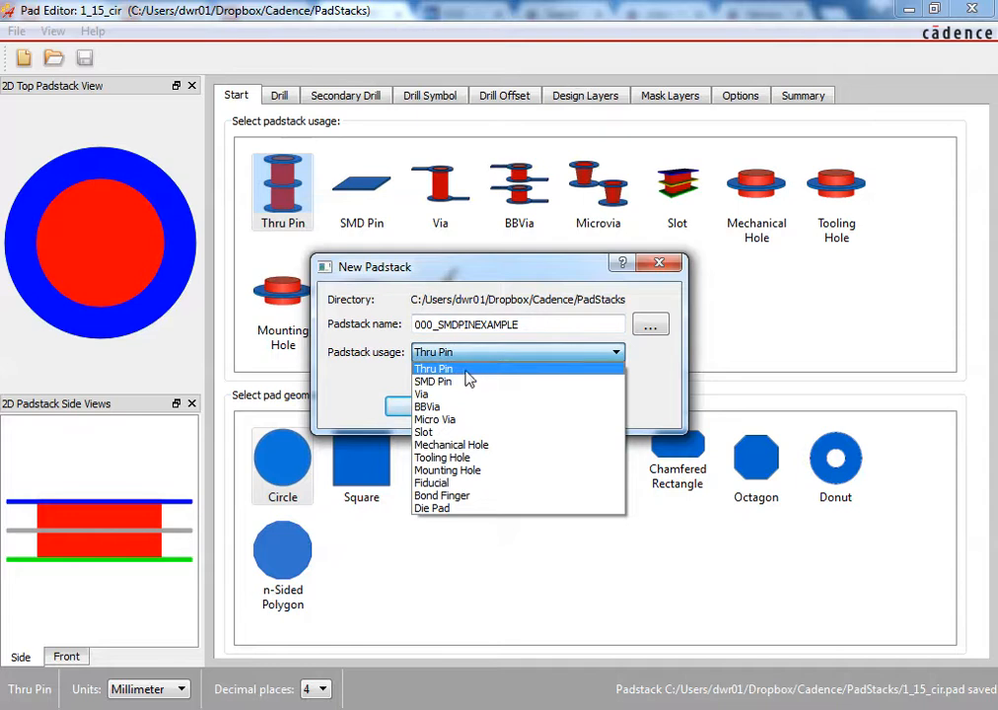
{"action": "left_click", "coordinate": [434, 382]}
{"action": "left_click", "coordinate": [416, 406]}
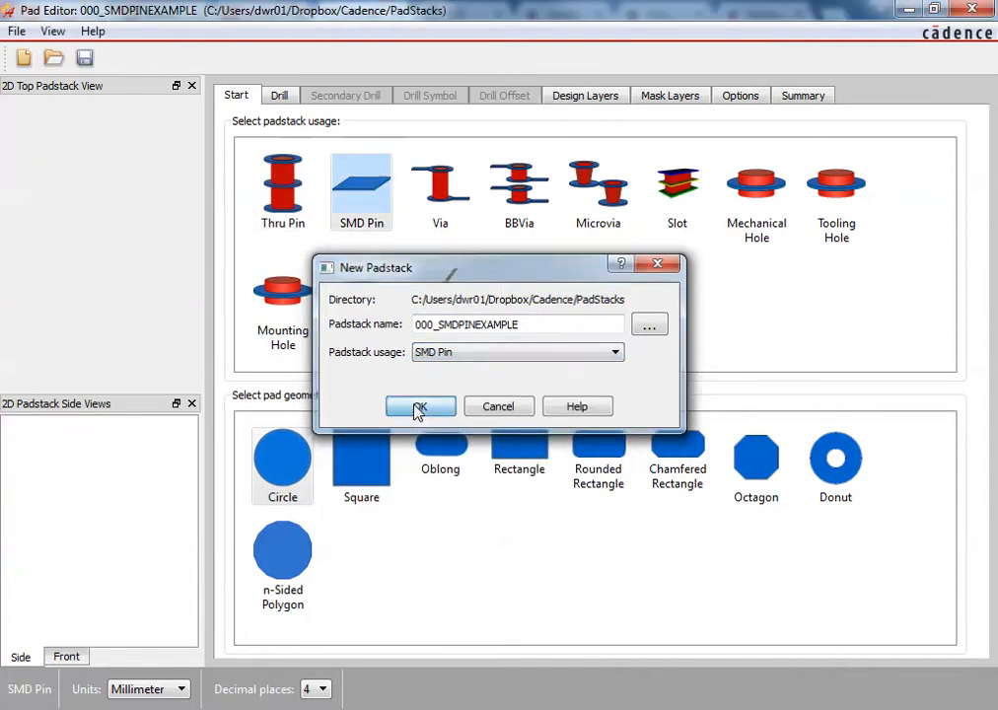
- Switch the padstack usage to Thru Pin and back to SMD Pin
{"action": "left_click", "coordinate": [281, 186]}
{"action": "left_click", "coordinate": [350, 194]}
{"action": "left_click", "coordinate": [296, 188]}
{"action": "left_click", "coordinate": [360, 183]}
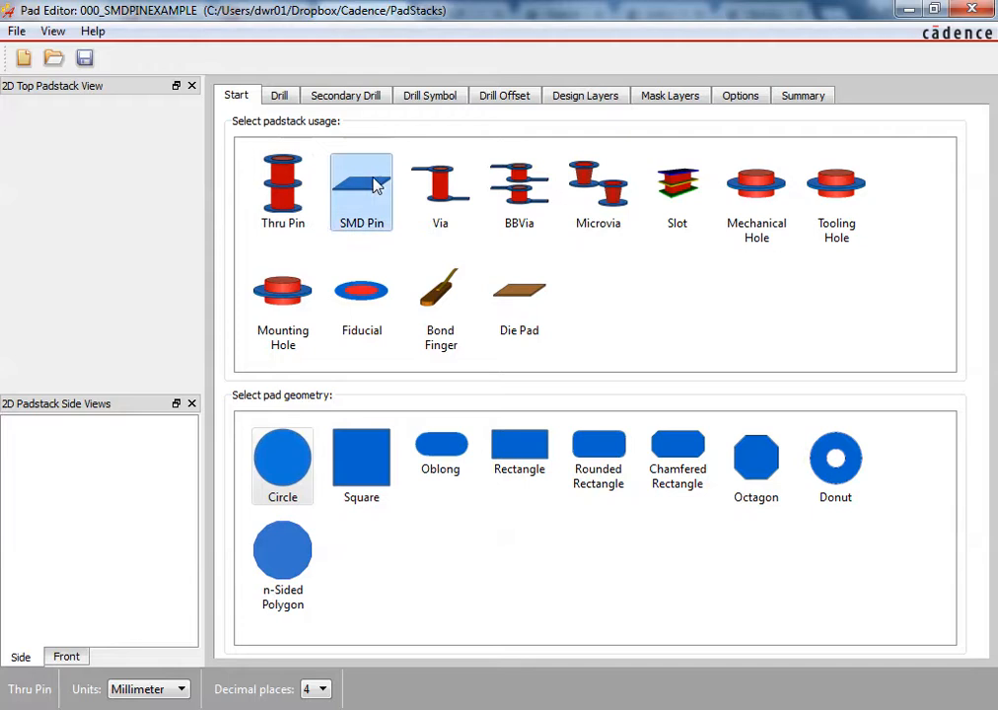
- Try a Circle drill hole type for the SMD pin, then set the hole type back to None
{"action": "left_click", "coordinate": [285, 95]}
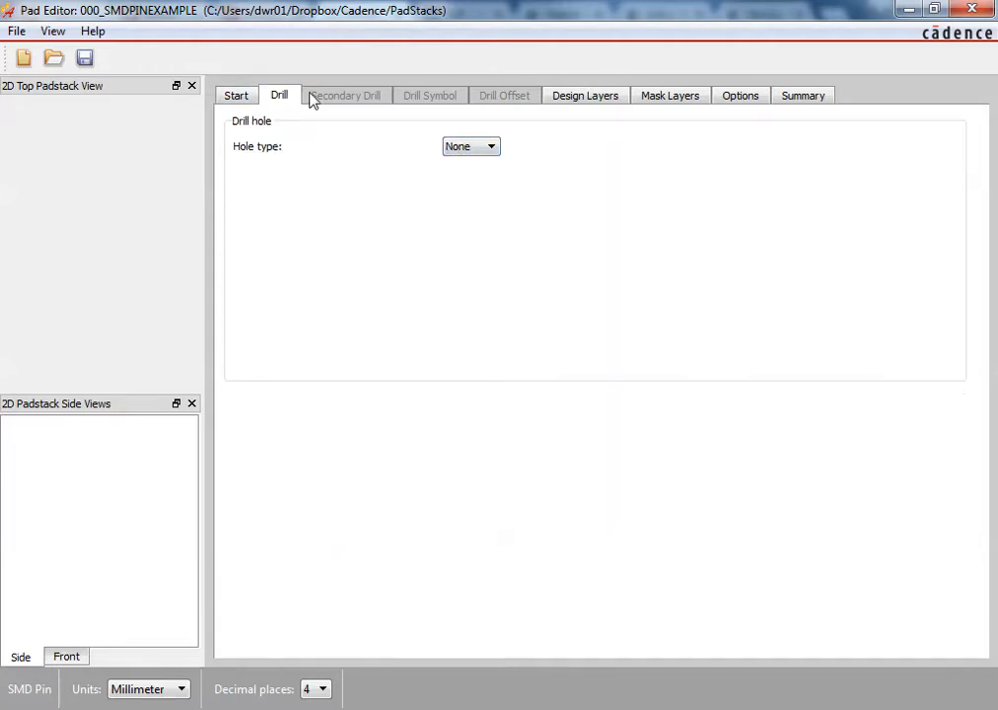
{"action": "left_click", "coordinate": [236, 102]}
{"action": "left_click", "coordinate": [276, 98]}
{"action": "left_click", "coordinate": [480, 148]}
{"action": "left_click", "coordinate": [483, 176]}
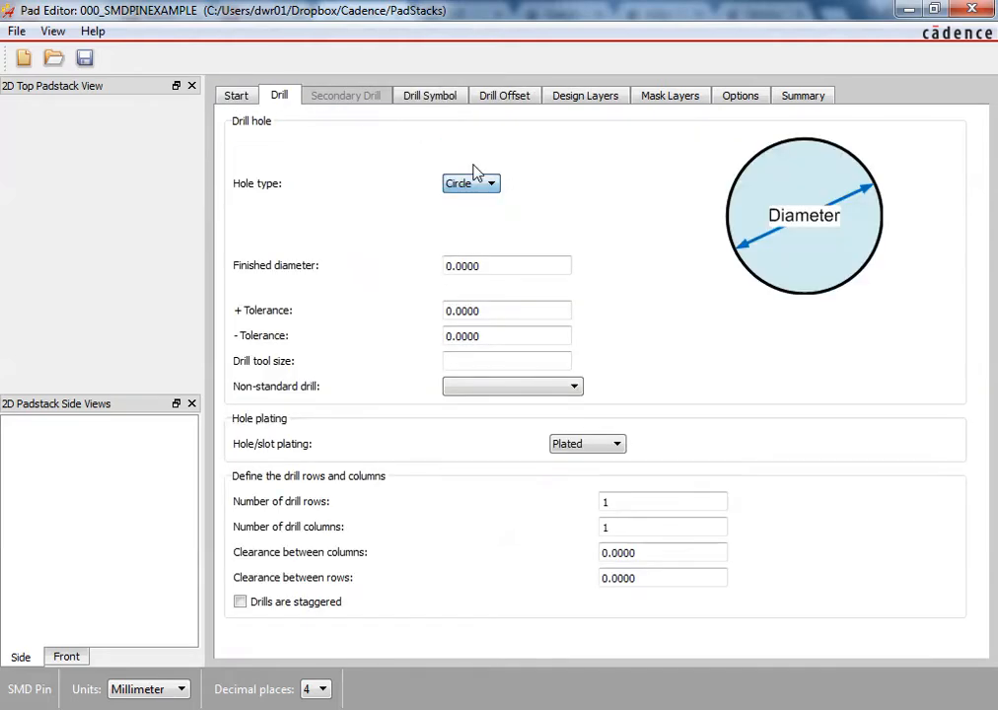
{"action": "left_click", "coordinate": [475, 174]}
{"action": "left_click", "coordinate": [462, 198]}
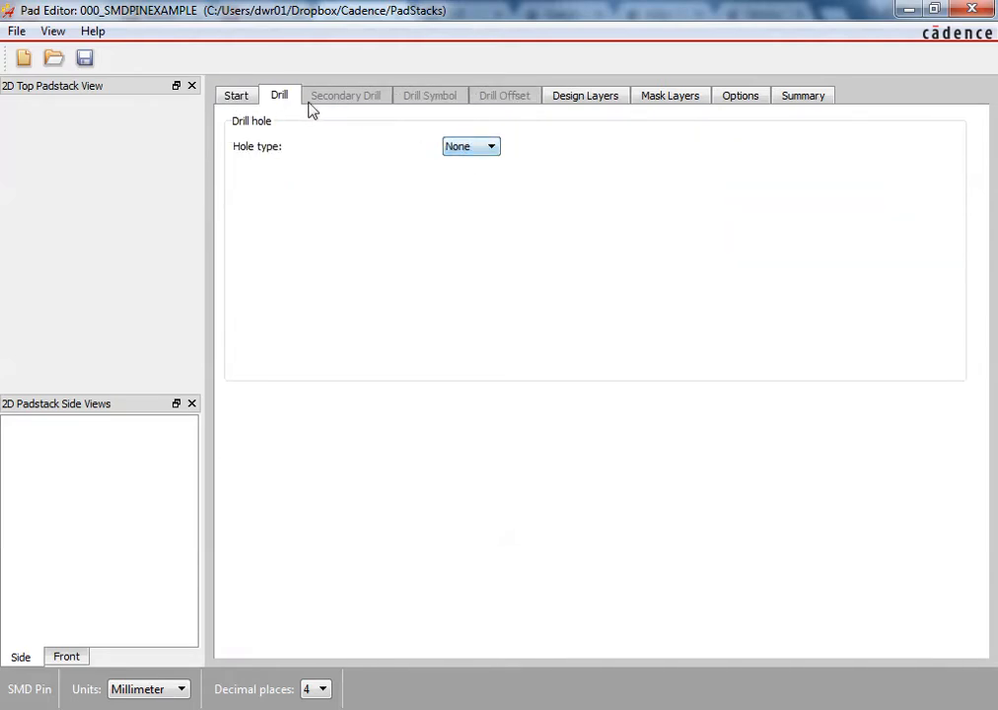
- Set the regular pad geometry on the BEGIN LAYER design layer to Rectangle
{"action": "left_click", "coordinate": [591, 97]}
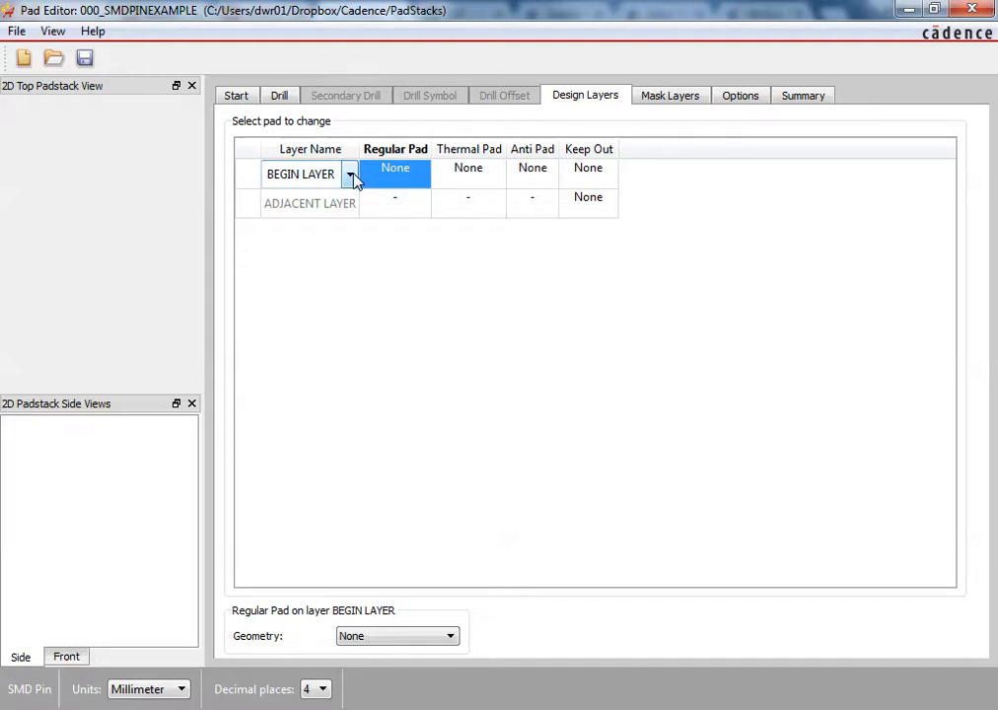
{"action": "left_click", "coordinate": [400, 175]}
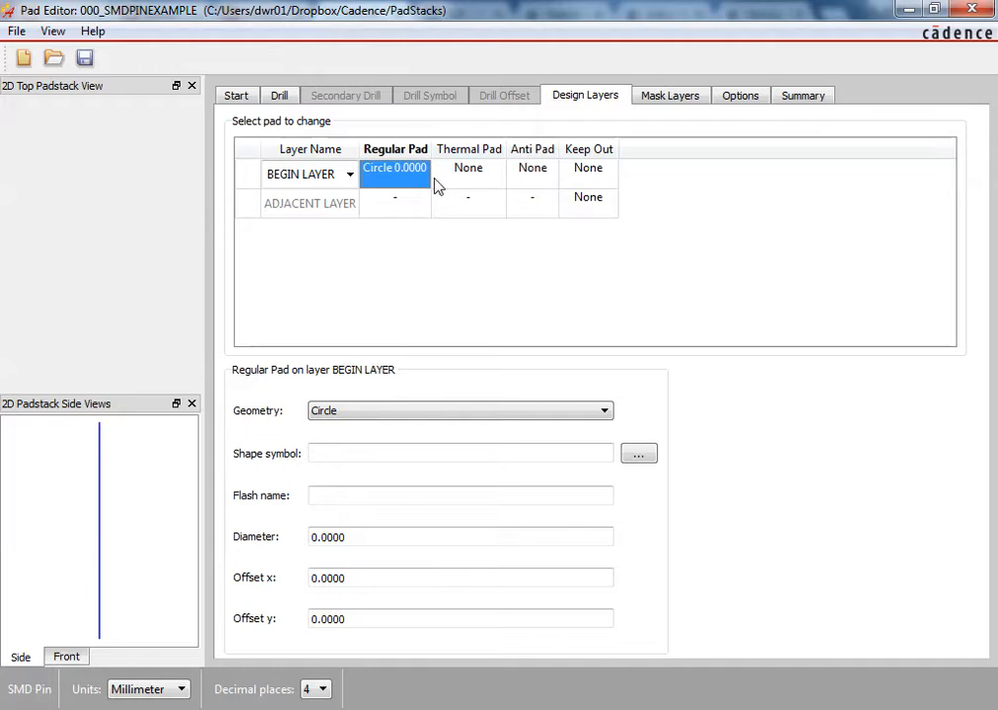
{"action": "left_click", "coordinate": [440, 418]}
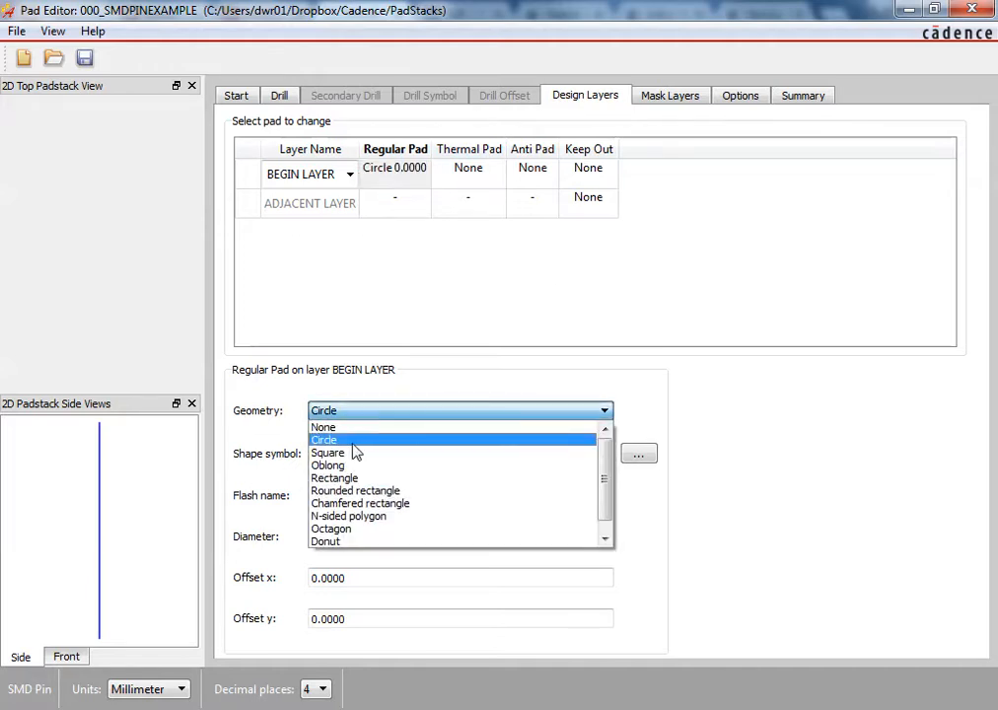
{"action": "left_click", "coordinate": [400, 480]}
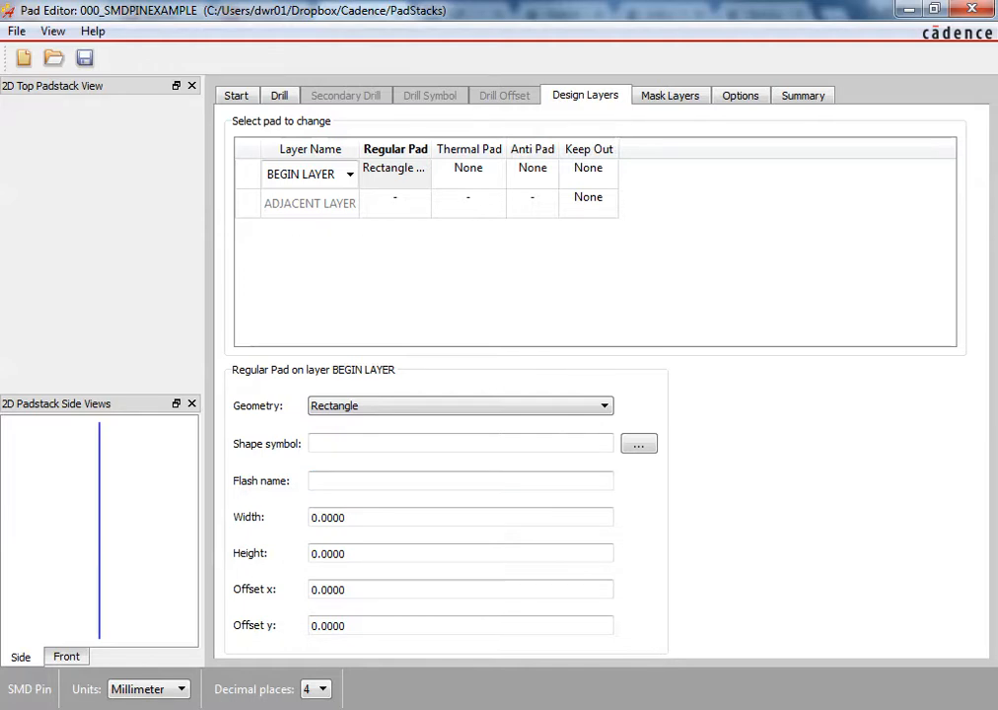
{"action": "left_click", "coordinate": [396, 709]}
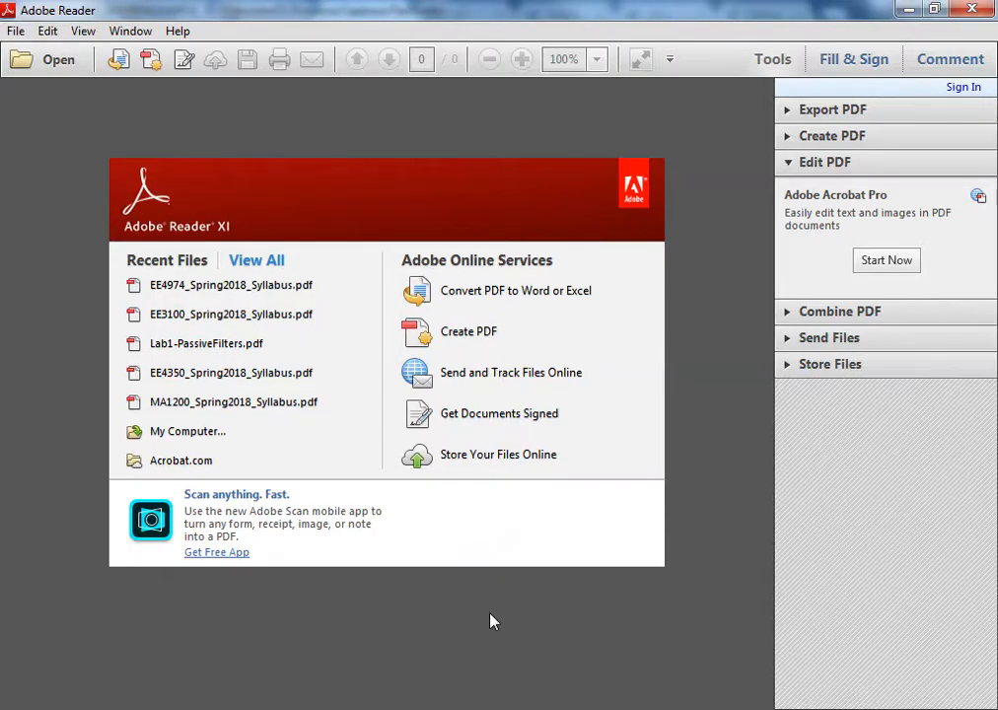
{"action": "left_click", "coordinate": [396, 709]}
{"action": "left_click", "coordinate": [339, 709]}
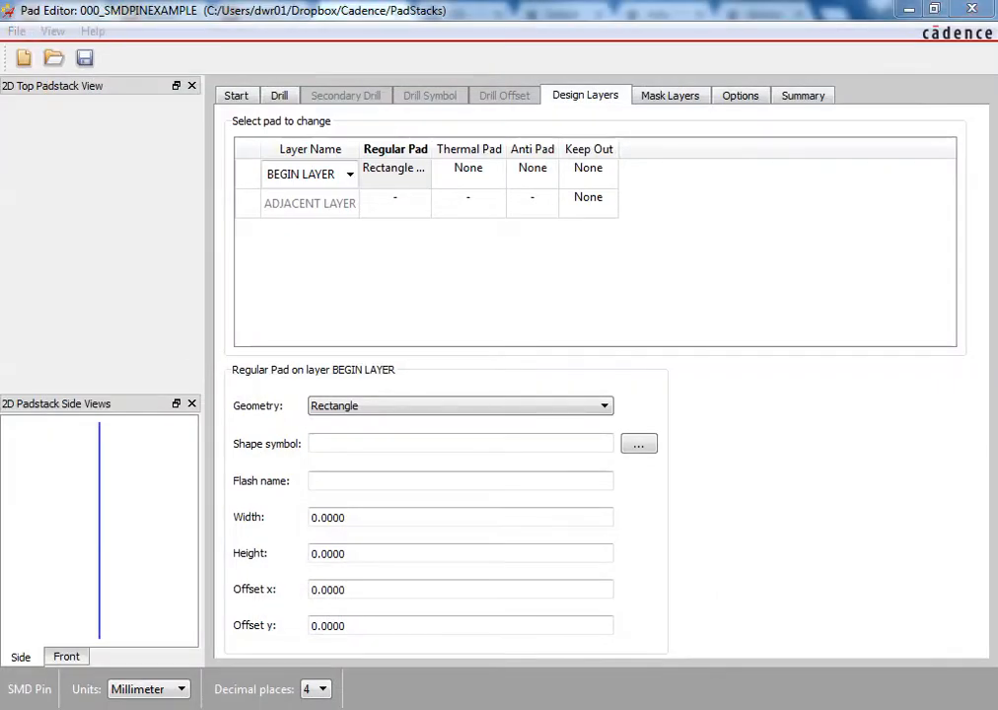
- Switch to the Yageo RC_L datasheet in the browser and examine the Fig. 6 chip resistor outlines against the Table 1 dimensions
{"action": "left_click", "coordinate": [126, 607]}
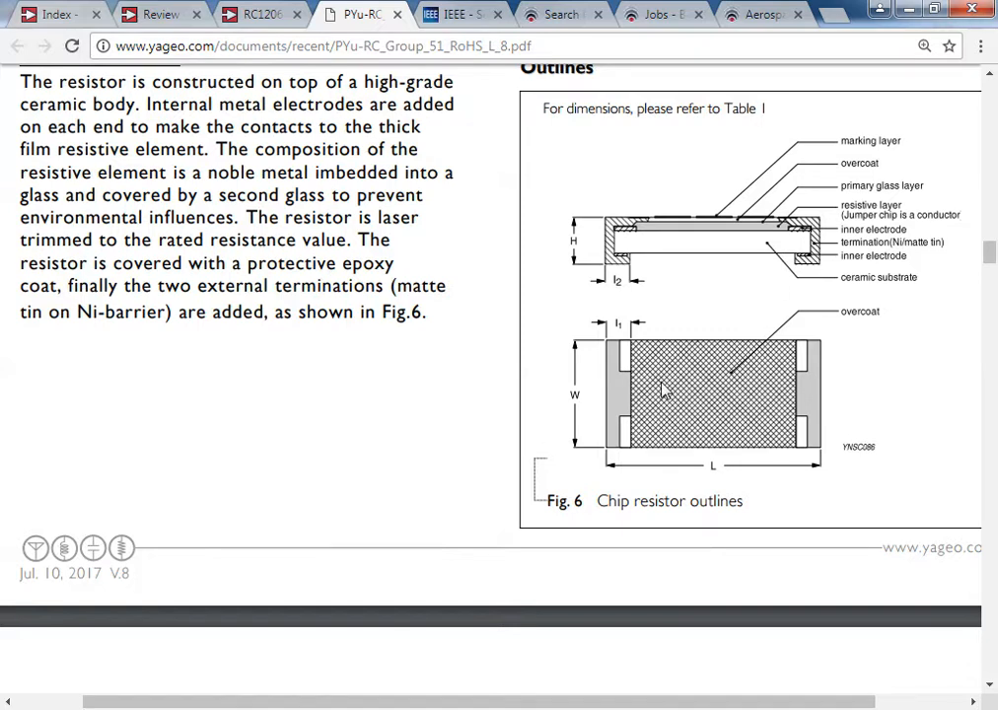
{"action": "scroll", "coordinate": [663, 390], "scroll_direction": "down", "scroll_amount": 2}
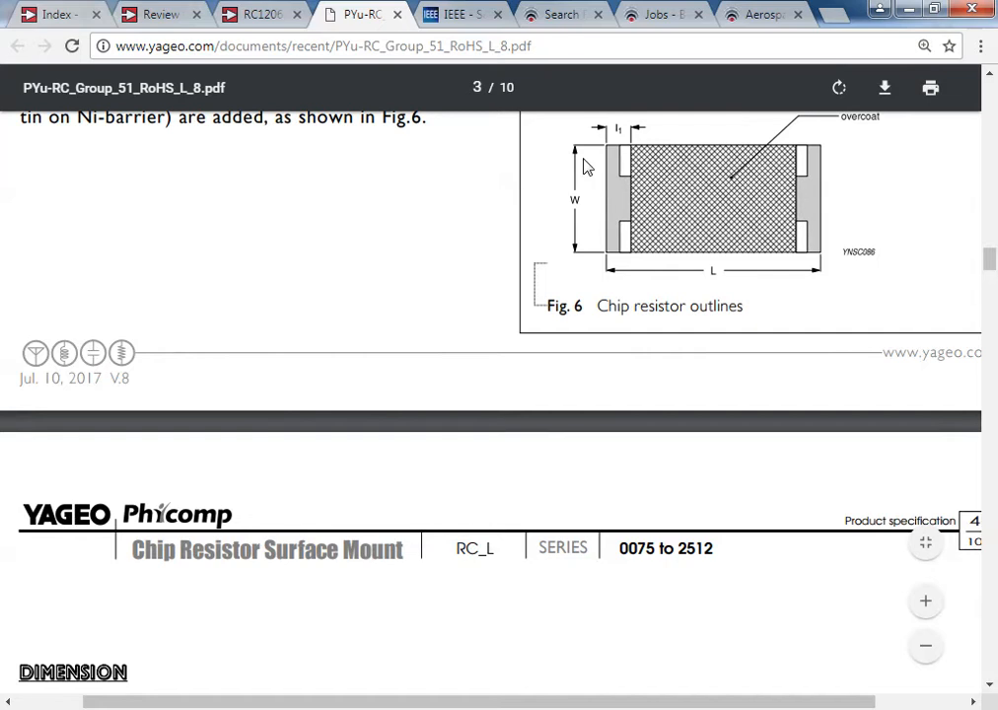
{"action": "scroll", "coordinate": [587, 168], "scroll_direction": "up", "scroll_amount": 2}
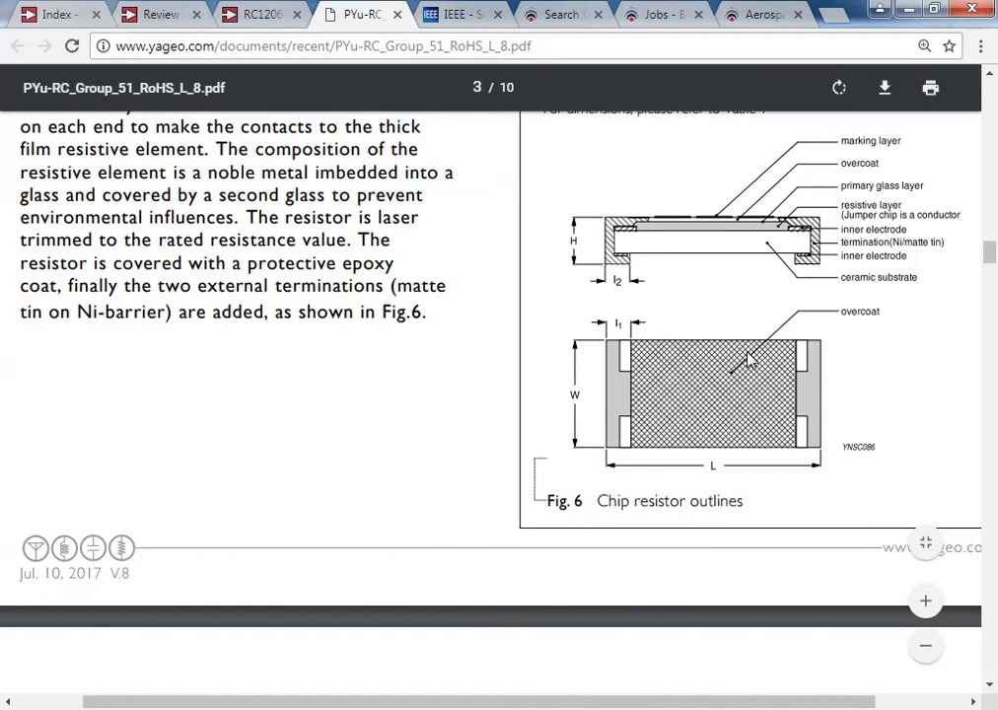
{"action": "scroll", "coordinate": [462, 307], "scroll_direction": "down", "scroll_amount": 6}
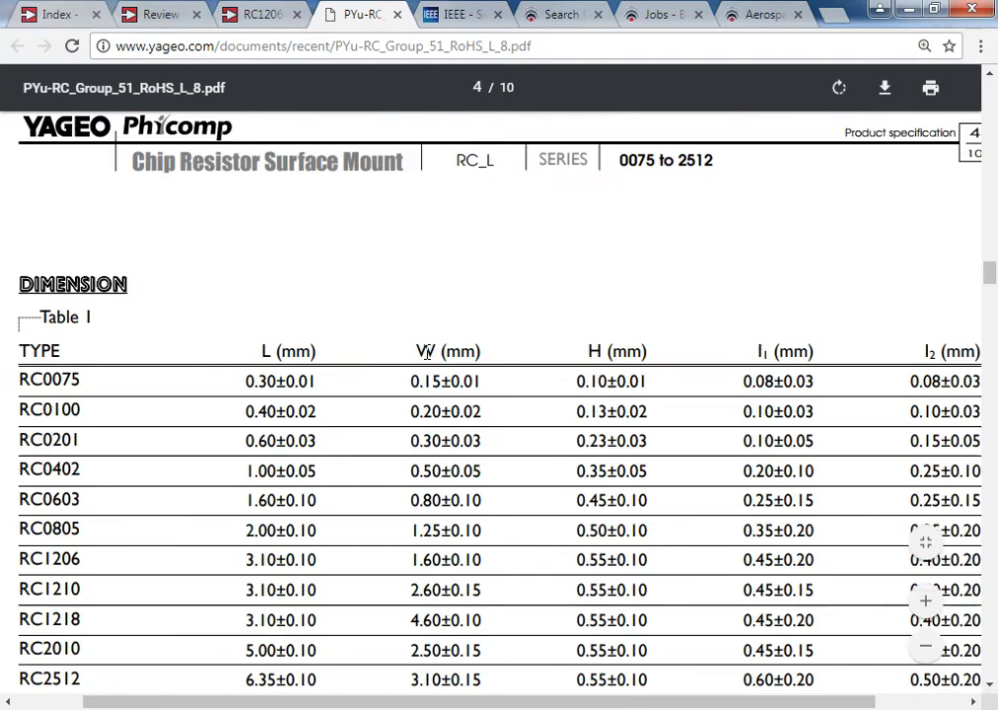
{"action": "scroll", "coordinate": [426, 353], "scroll_direction": "down", "scroll_amount": 4}
{"action": "scroll", "coordinate": [292, 350], "scroll_direction": "up", "scroll_amount": 2}
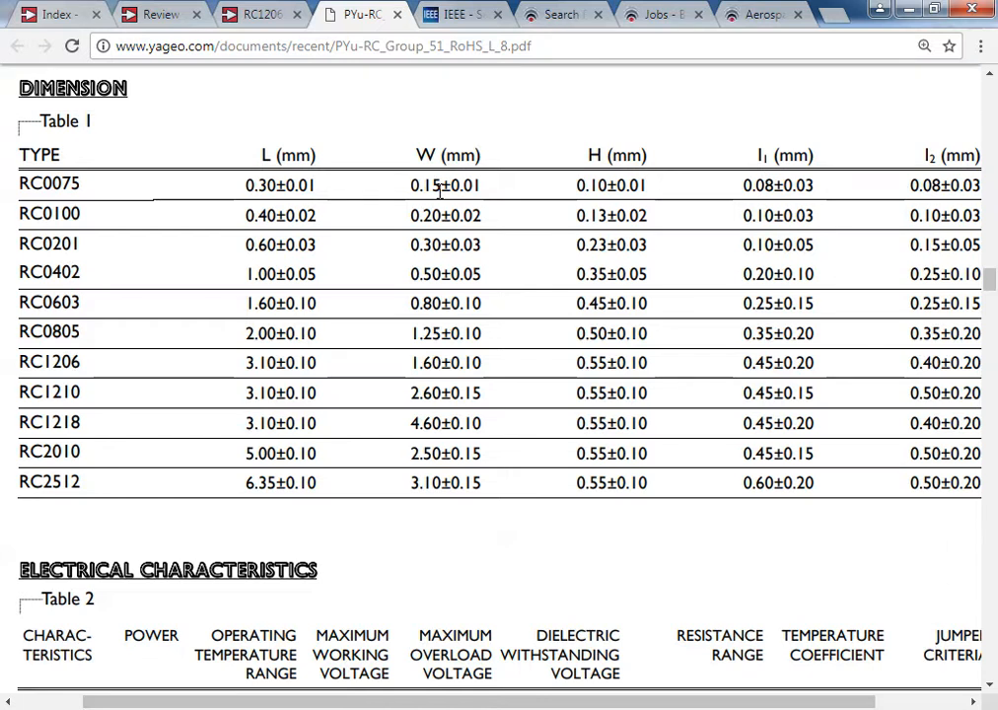
{"action": "scroll", "coordinate": [440, 192], "scroll_direction": "up", "scroll_amount": 4}
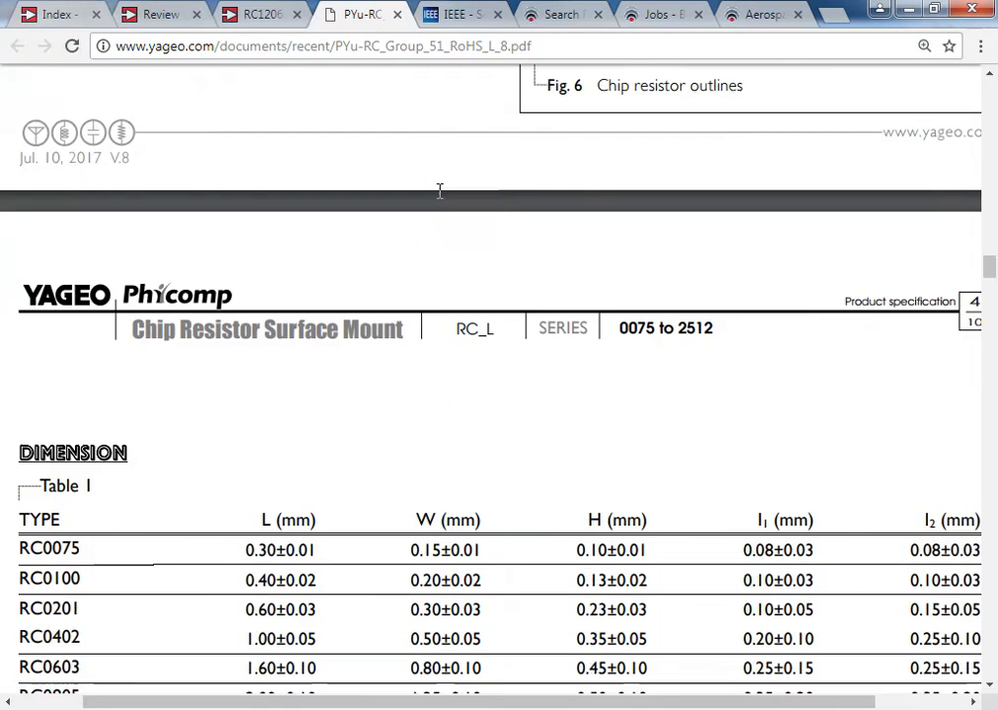
{"action": "scroll", "coordinate": [439, 194], "scroll_direction": "up", "scroll_amount": 2}
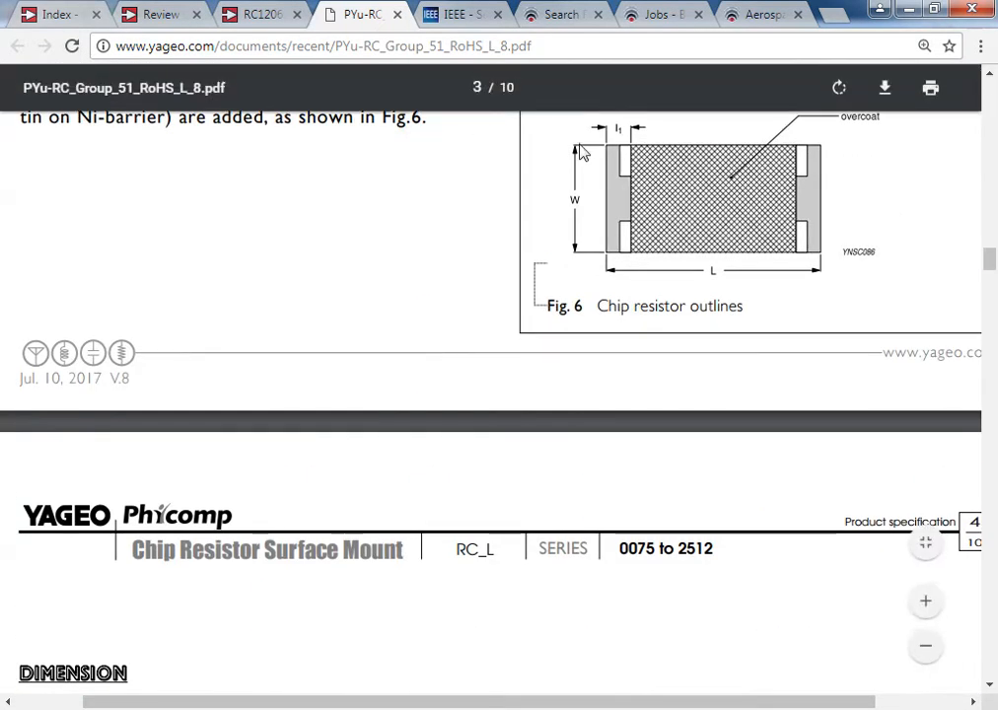
{"action": "scroll", "coordinate": [299, 565], "scroll_direction": "down", "scroll_amount": 1}
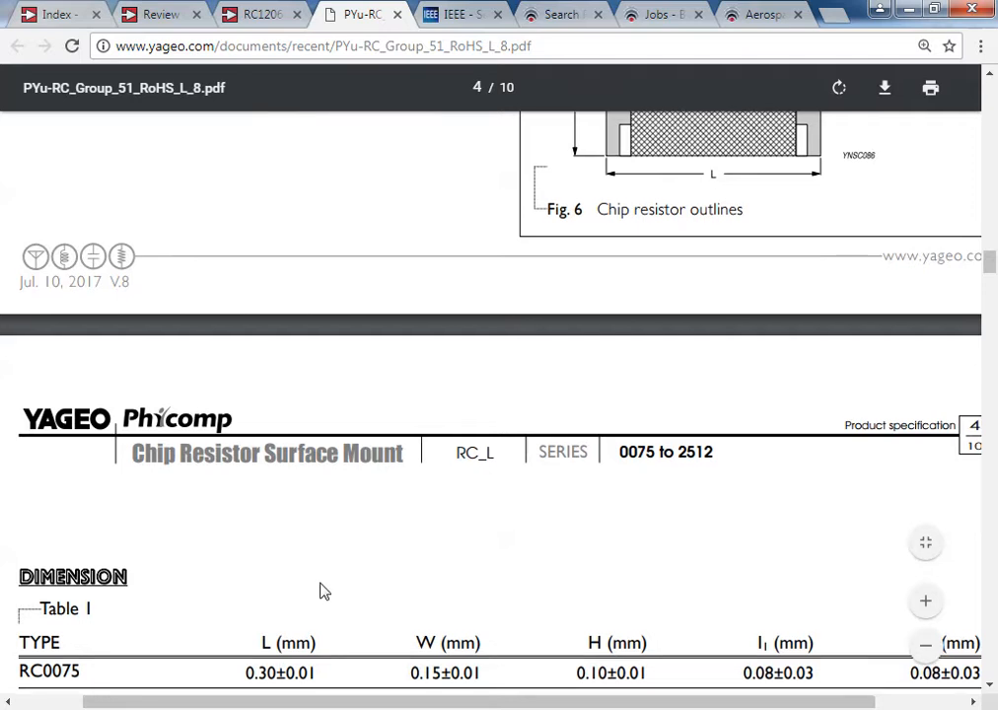
{"action": "scroll", "coordinate": [323, 591], "scroll_direction": "up", "scroll_amount": 2}
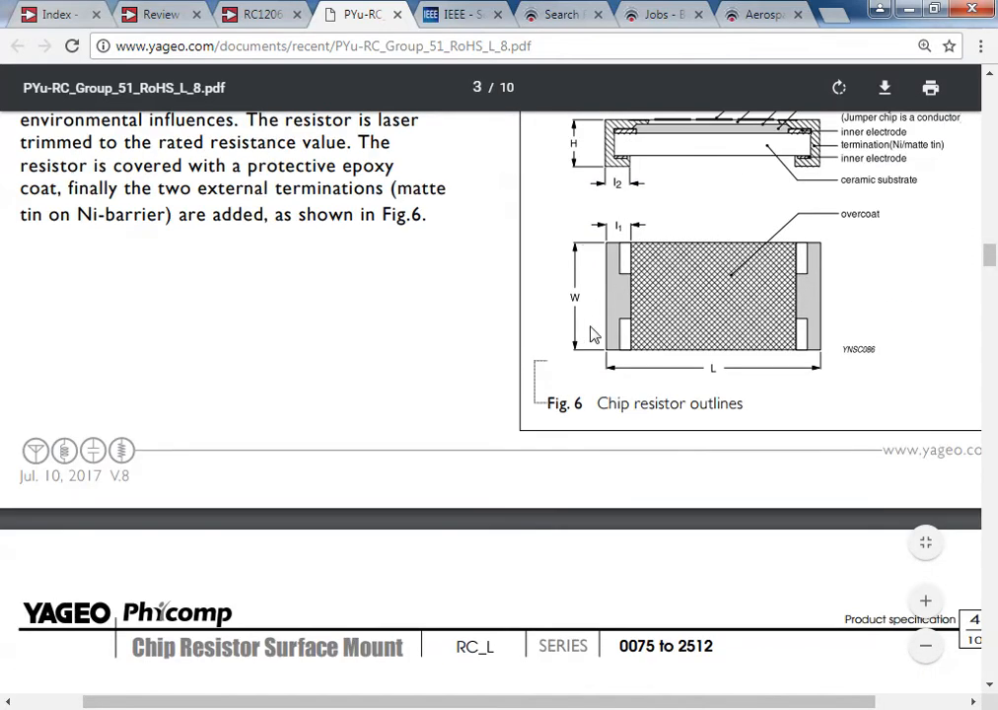
{"action": "scroll", "coordinate": [634, 173], "scroll_direction": "up", "scroll_amount": 1}
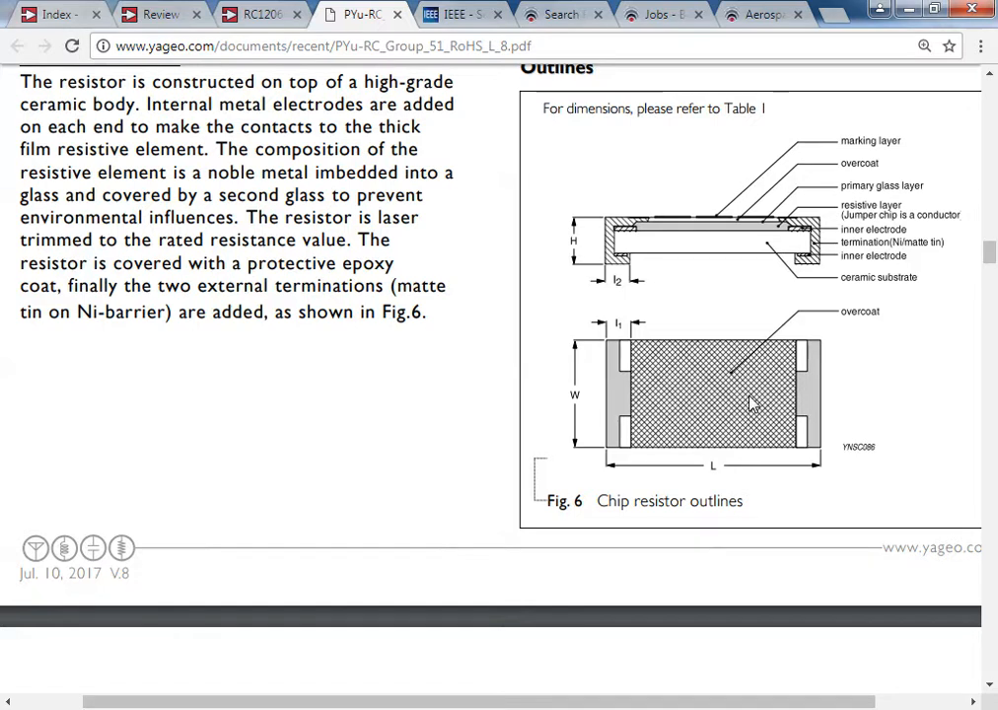
{"action": "scroll", "coordinate": [752, 403], "scroll_direction": "down", "scroll_amount": 3}
{"action": "scroll", "coordinate": [751, 403], "scroll_direction": "down", "scroll_amount": 3}
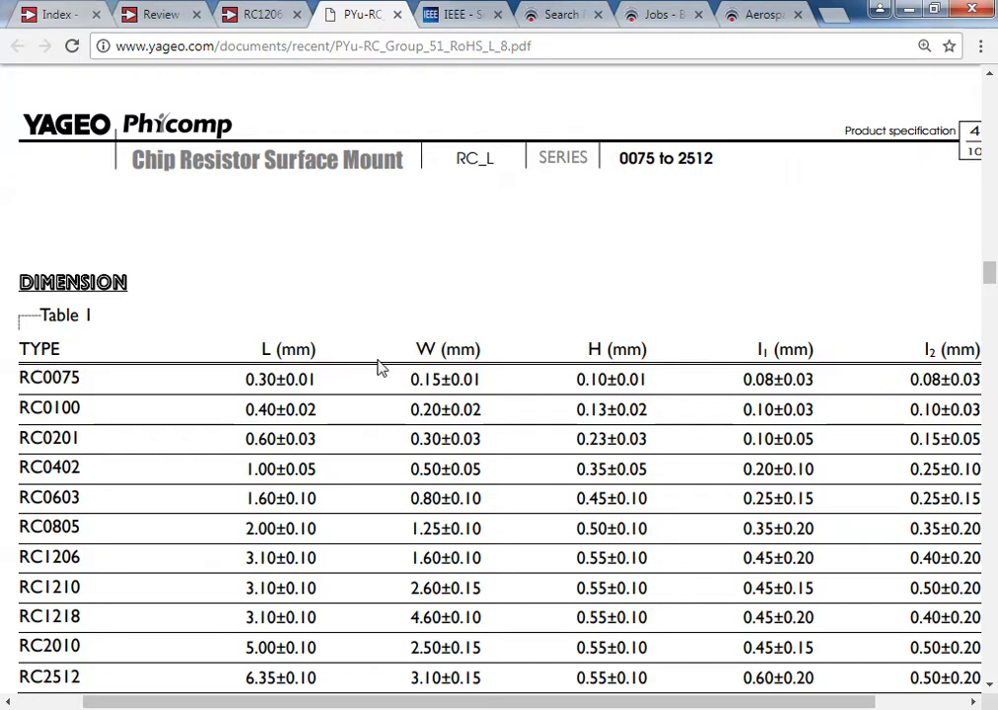
{"action": "scroll", "coordinate": [453, 375], "scroll_direction": "up", "scroll_amount": 4}
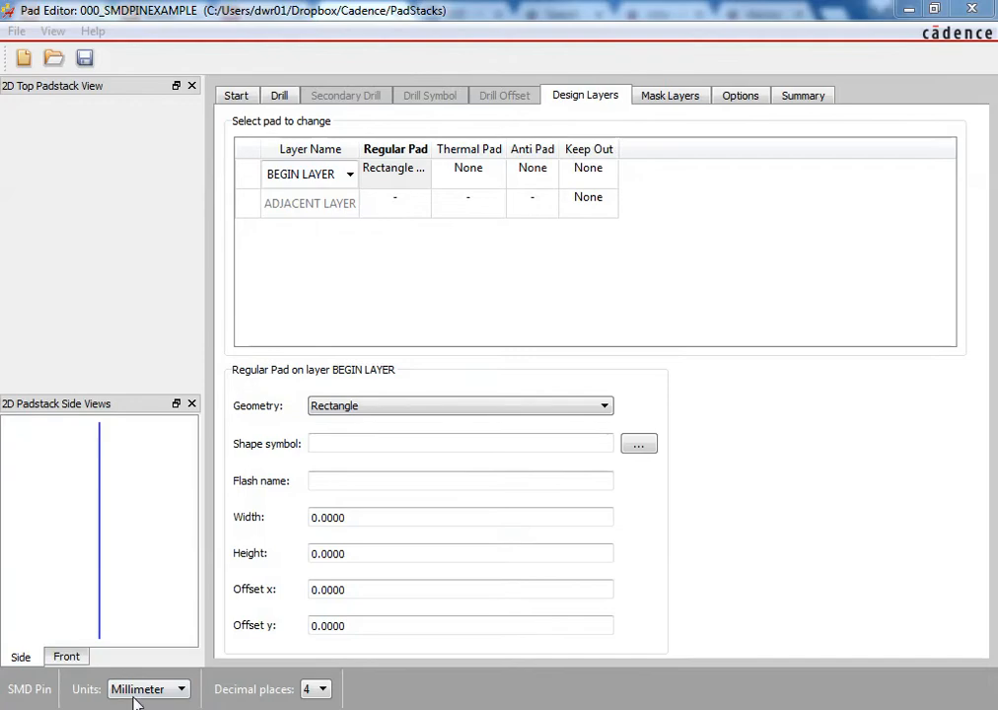
- Return to the Yageo datasheet and recheck the chip resistor's width in the outline drawing and the dimension table
{"action": "mouse_move", "coordinate": [138, 685]}
{"action": "left_click", "coordinate": [138, 612]}
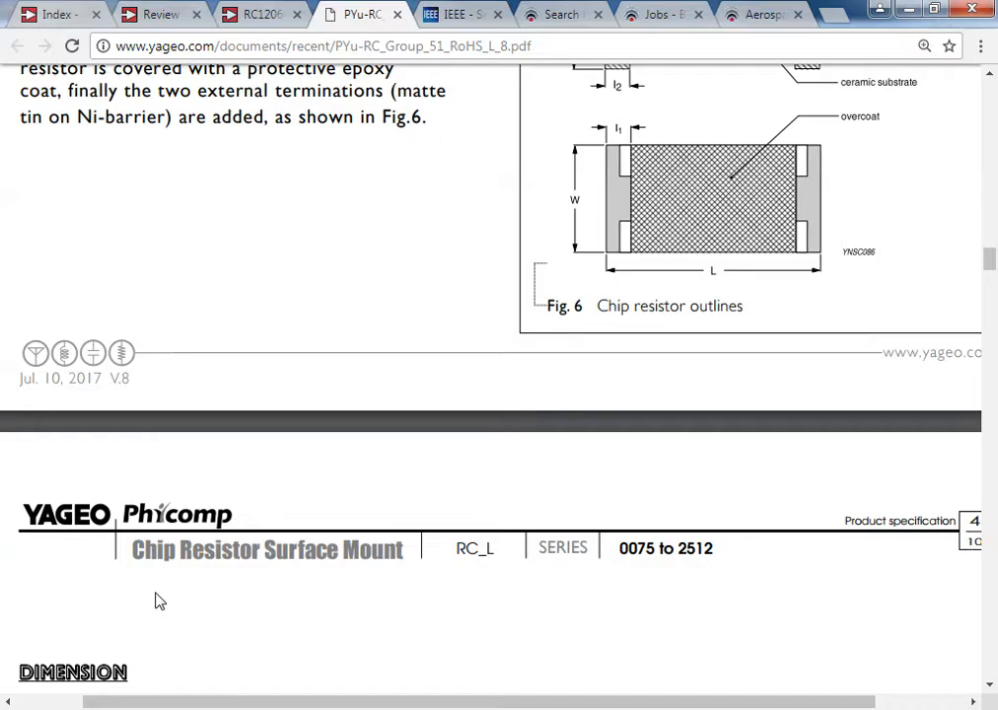
{"action": "scroll", "coordinate": [385, 527], "scroll_direction": "down", "scroll_amount": 1}
{"action": "scroll", "coordinate": [386, 526], "scroll_direction": "down", "scroll_amount": 3}
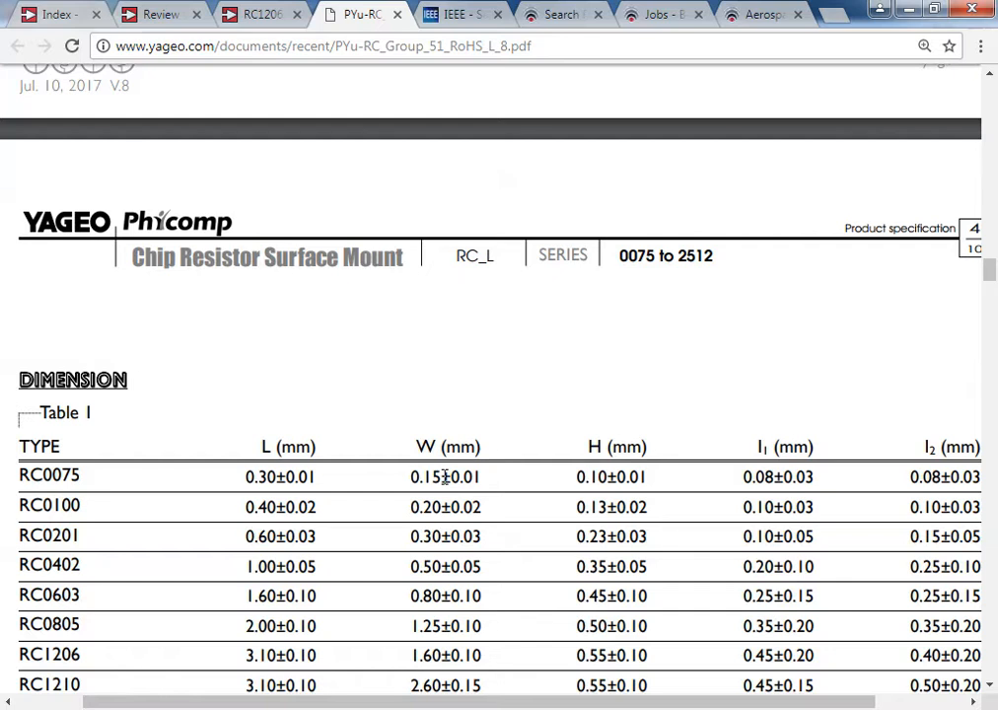
{"action": "scroll", "coordinate": [435, 468], "scroll_direction": "up", "scroll_amount": 2}
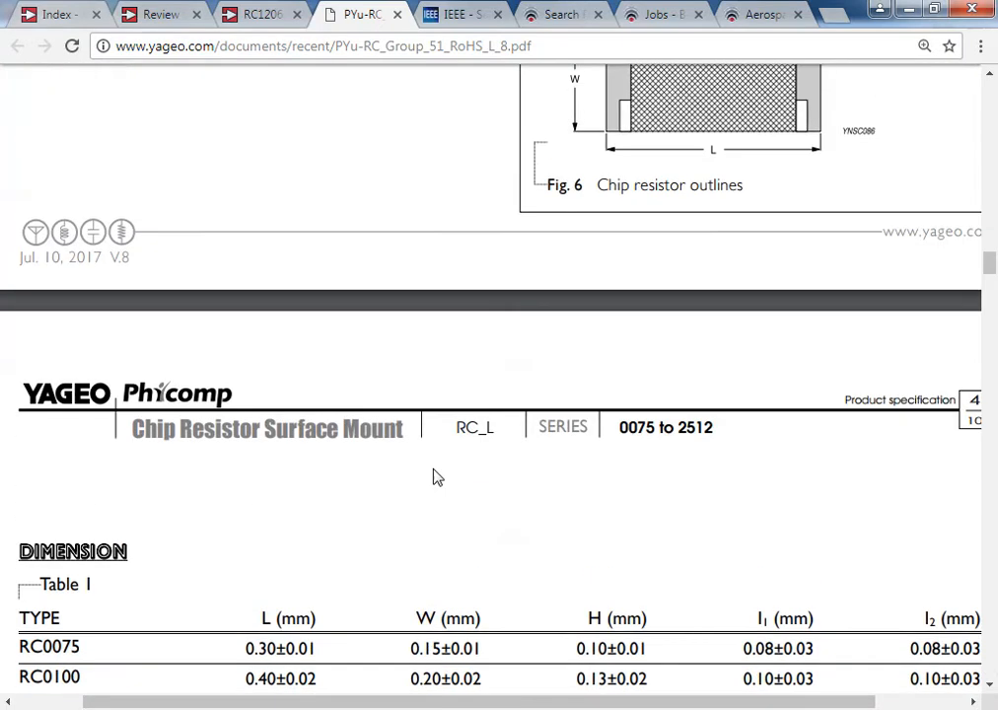
{"action": "scroll", "coordinate": [520, 380], "scroll_direction": "down", "scroll_amount": 1}
{"action": "scroll", "coordinate": [513, 385], "scroll_direction": "down", "scroll_amount": 3}
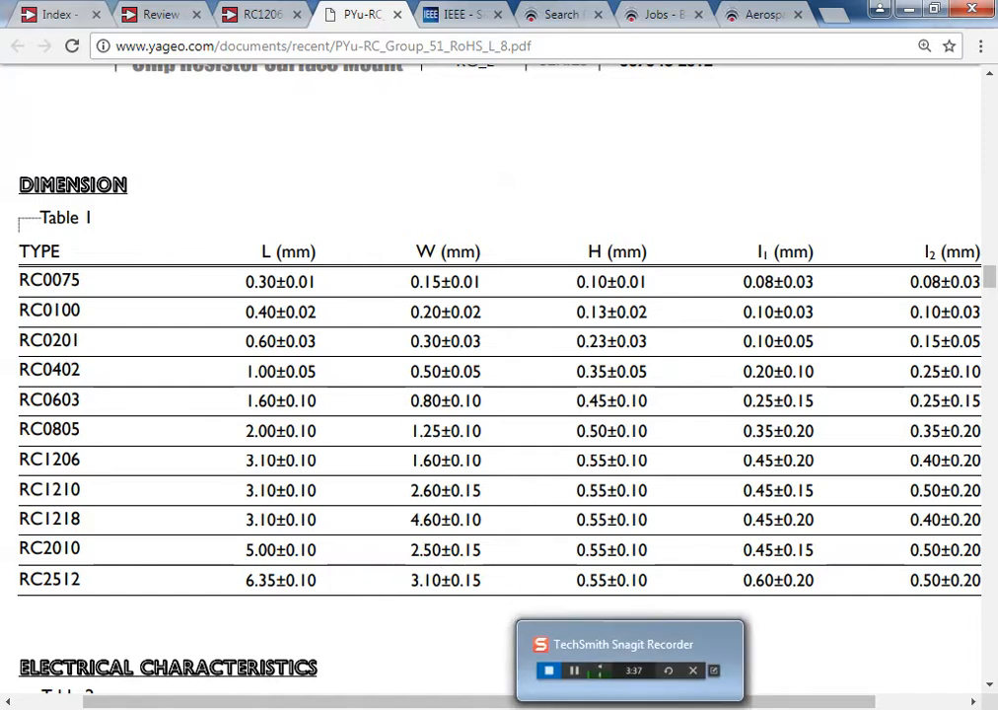
- Switch back to Pad Editor and set the BEGIN LAYER regular pad's height to 3.4 mm
{"action": "mouse_move", "coordinate": [329, 709]}
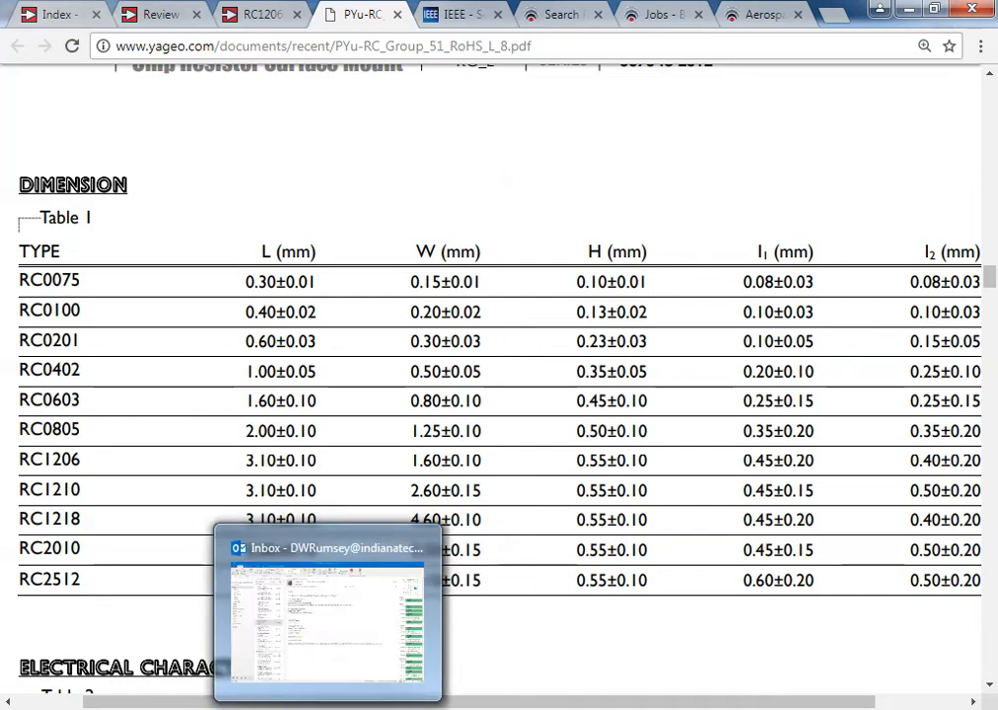
{"action": "mouse_move", "coordinate": [629, 709]}
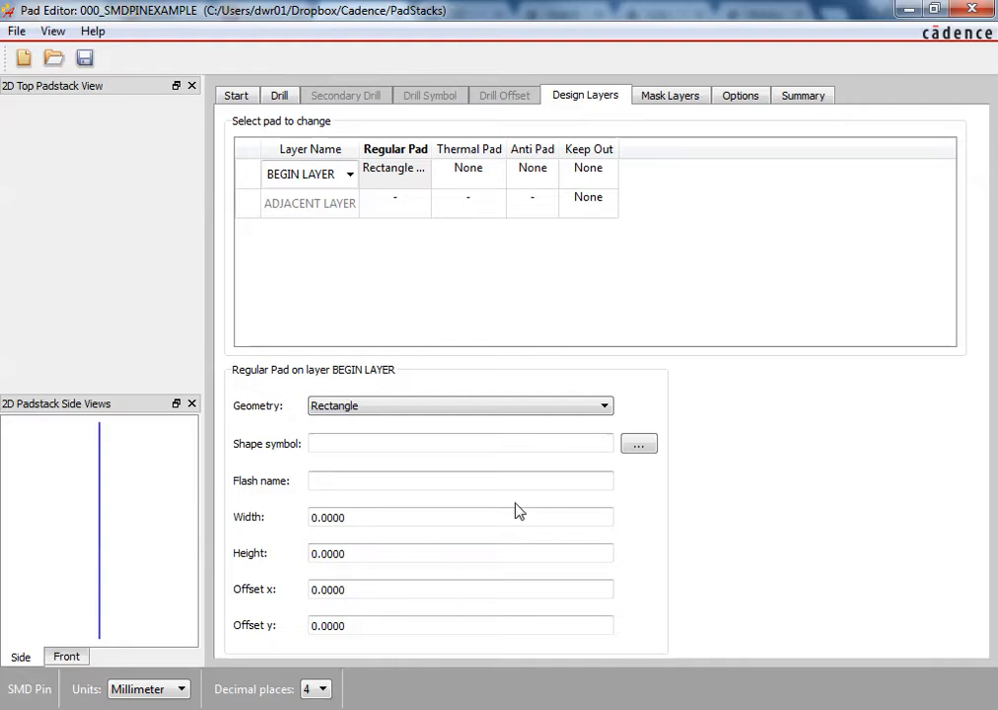
{"action": "left_click", "coordinate": [375, 550]}
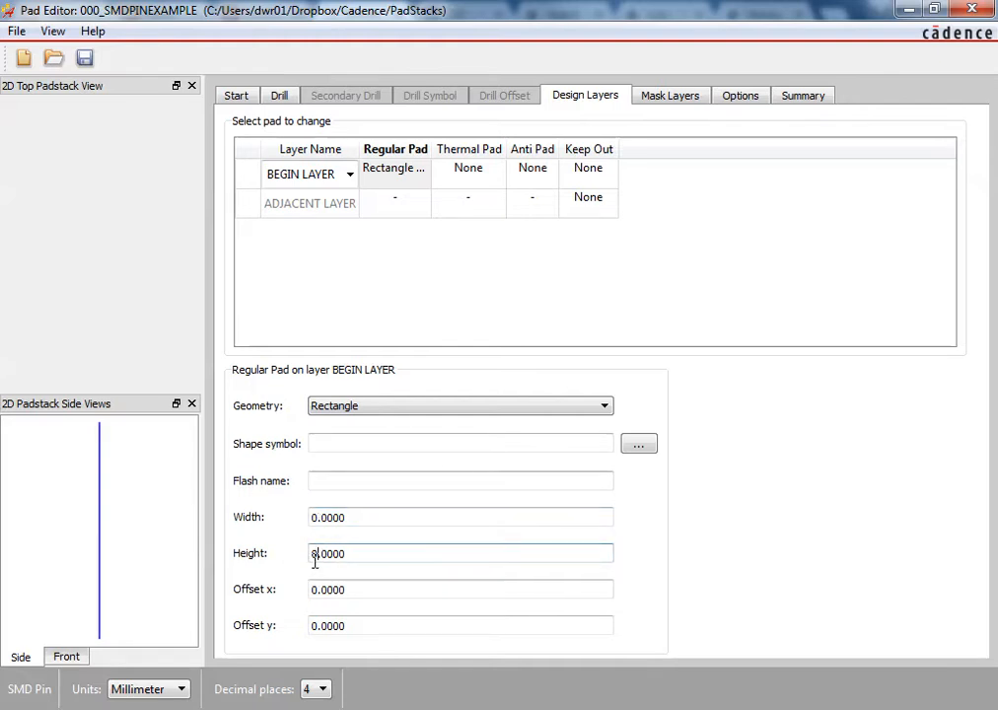
{"action": "key", "text": "shift+Right"}
{"action": "type", "text": "4"}
{"action": "left_click", "coordinate": [385, 581]}
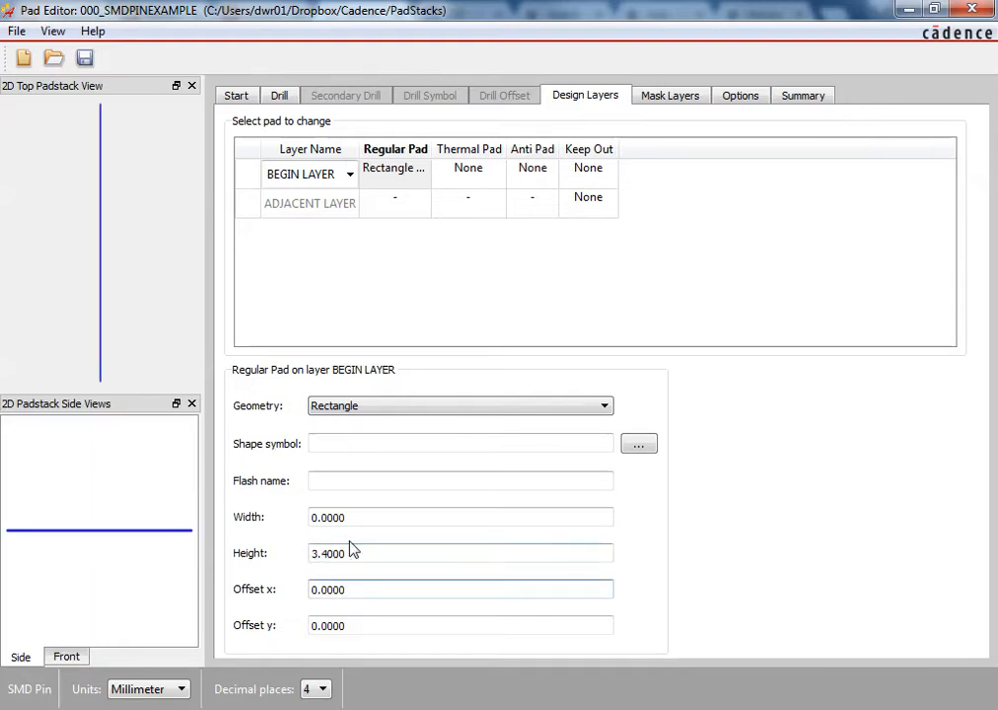
- Set the BEGIN LAYER regular pad's width to 1 mm
{"action": "left_click", "coordinate": [310, 517]}
{"action": "type", "text": "1"}
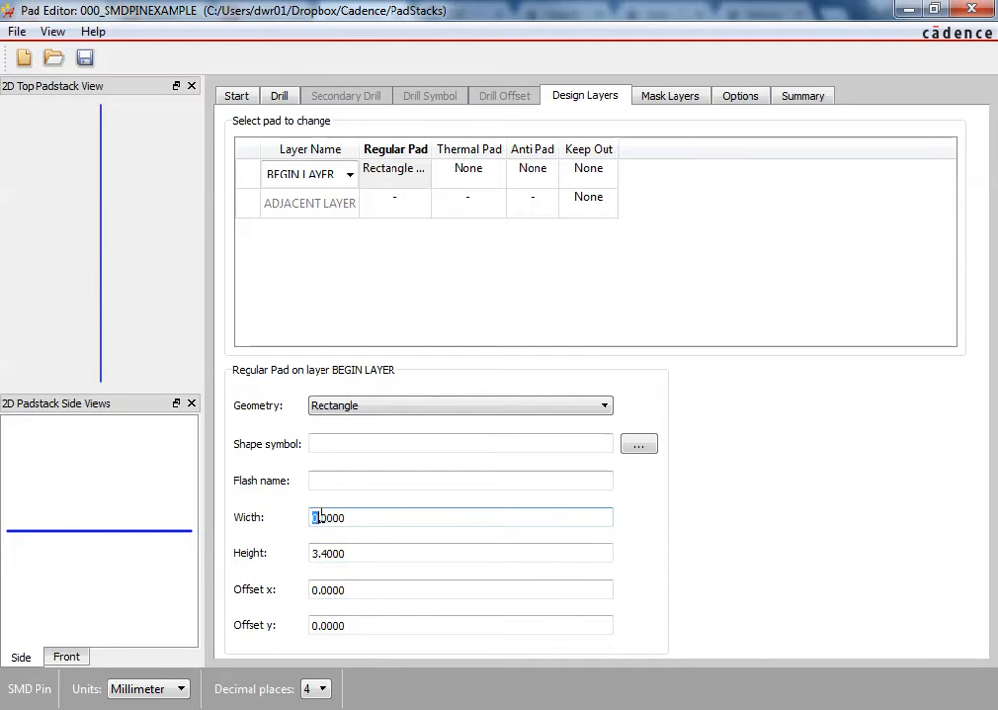
{"action": "left_click", "coordinate": [335, 547]}
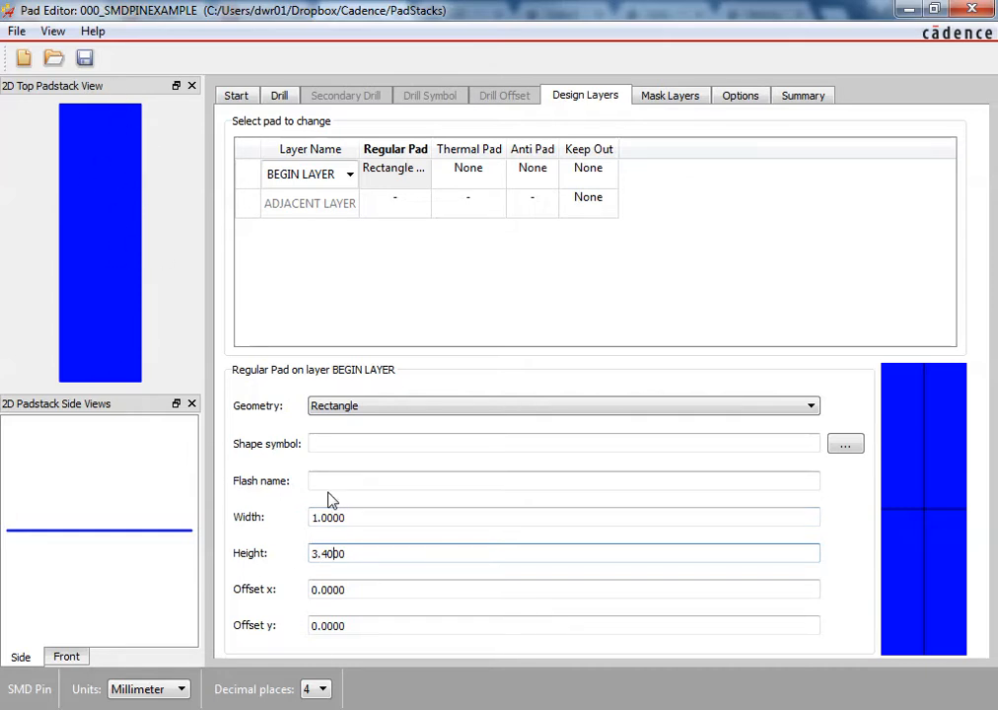
{"action": "left_click", "coordinate": [311, 516]}
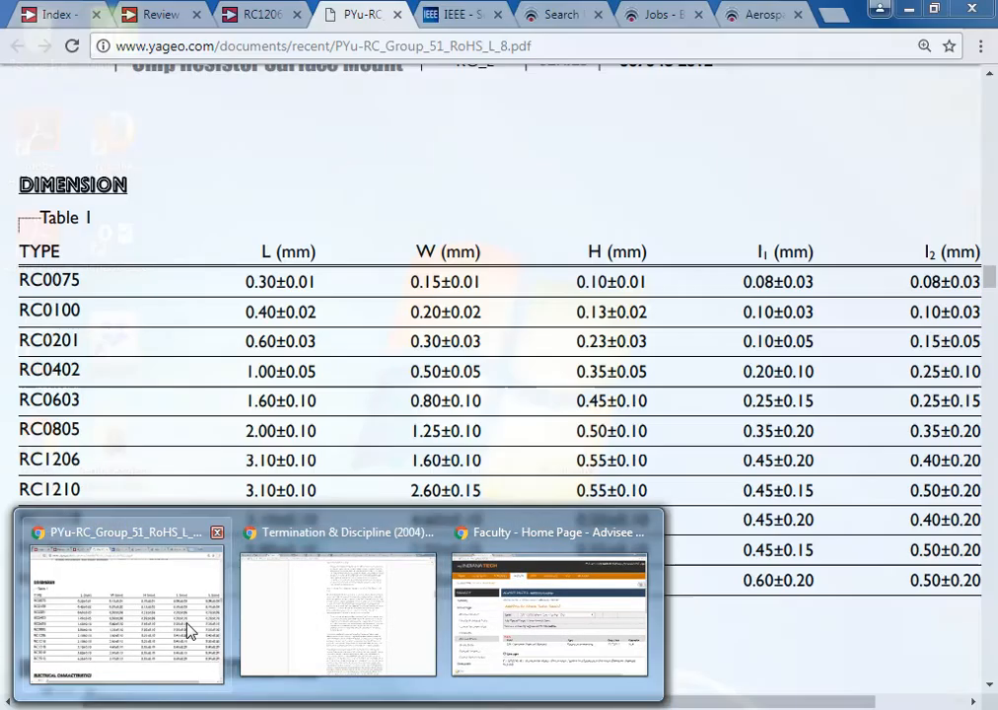
- Switch to the Yageo datasheet and compare the I2 termination dimension in the Fig. 6 outline with Table 1
{"action": "left_click", "coordinate": [190, 631]}
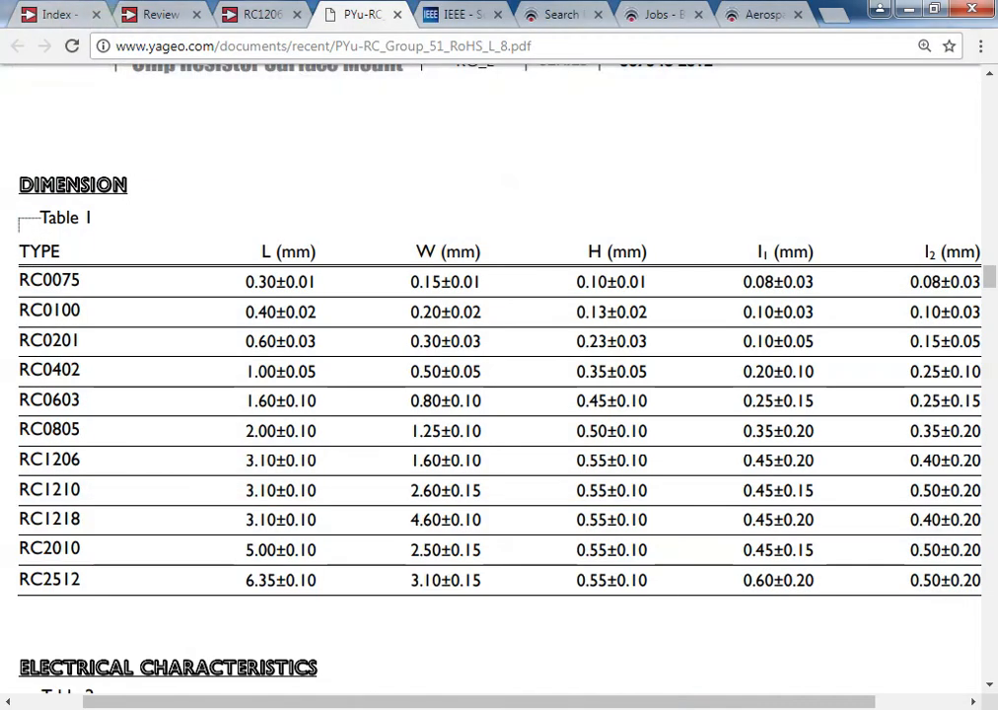
{"action": "scroll", "coordinate": [334, 325], "scroll_direction": "up", "scroll_amount": 5}
{"action": "scroll", "coordinate": [338, 323], "scroll_direction": "up", "scroll_amount": 4}
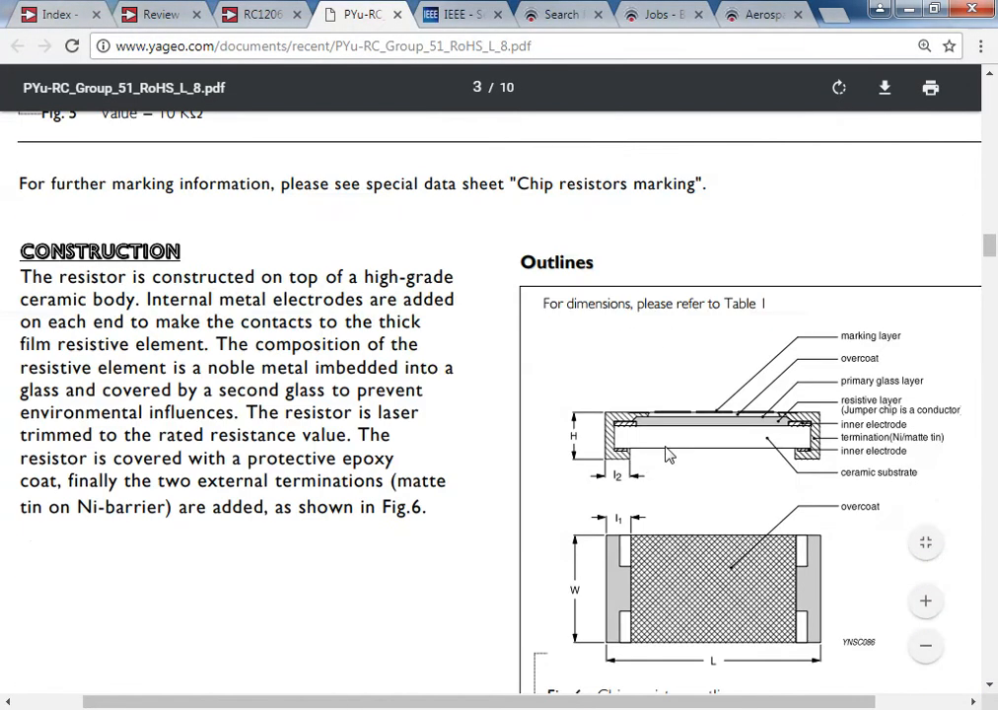
{"action": "scroll", "coordinate": [668, 453], "scroll_direction": "down", "scroll_amount": 1}
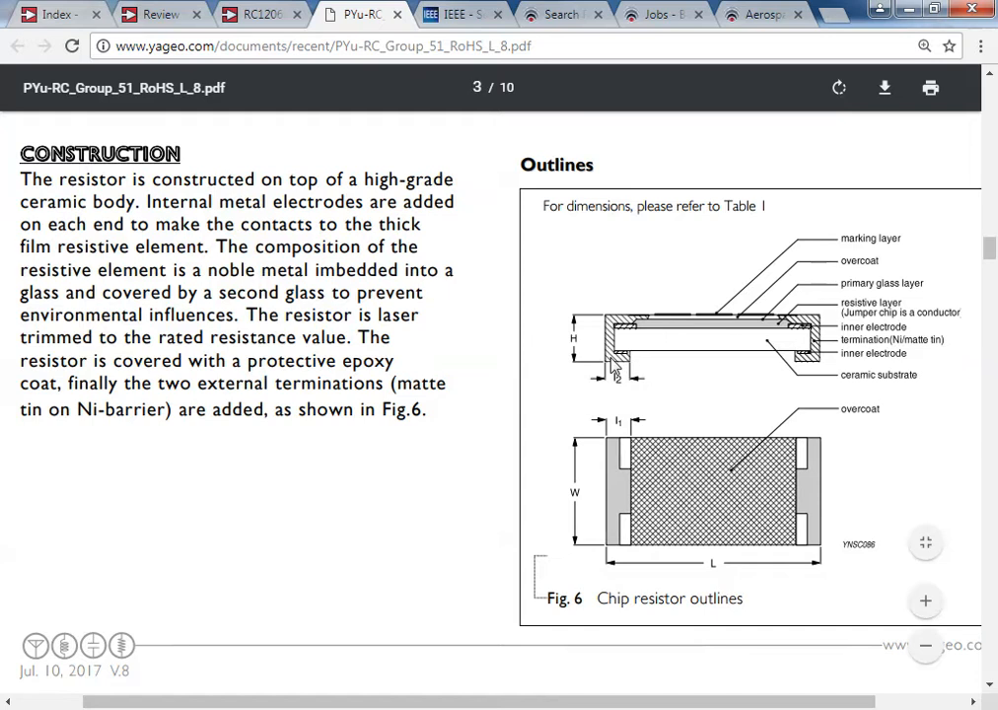
{"action": "scroll", "coordinate": [614, 365], "scroll_direction": "down", "scroll_amount": 1}
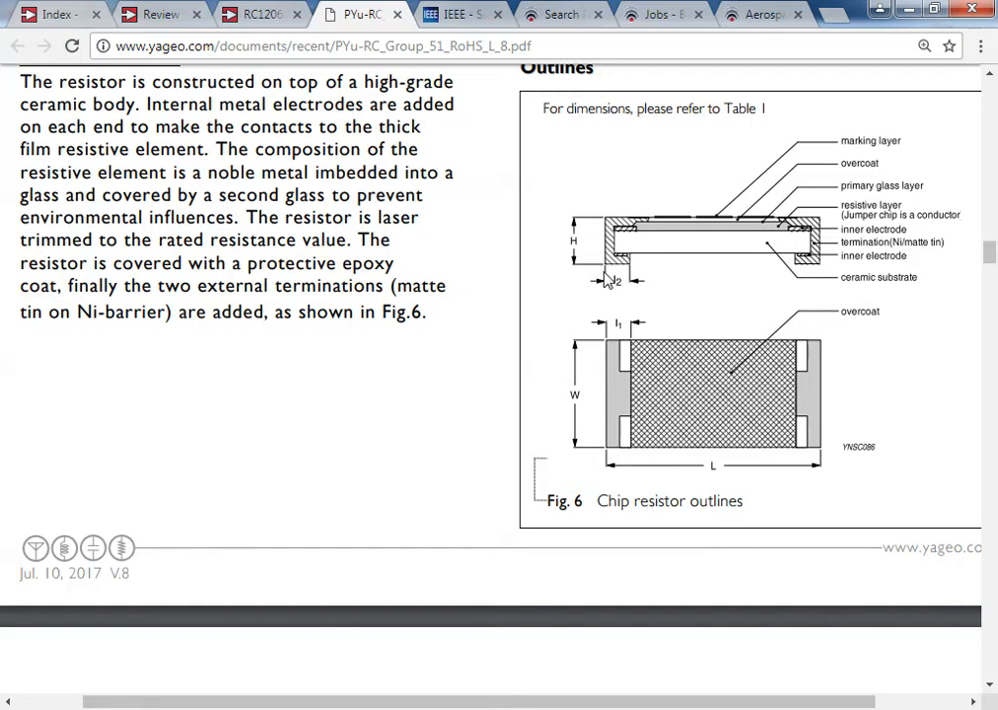
{"action": "scroll", "coordinate": [508, 379], "scroll_direction": "down", "scroll_amount": 4}
{"action": "scroll", "coordinate": [512, 372], "scroll_direction": "up", "scroll_amount": 3}
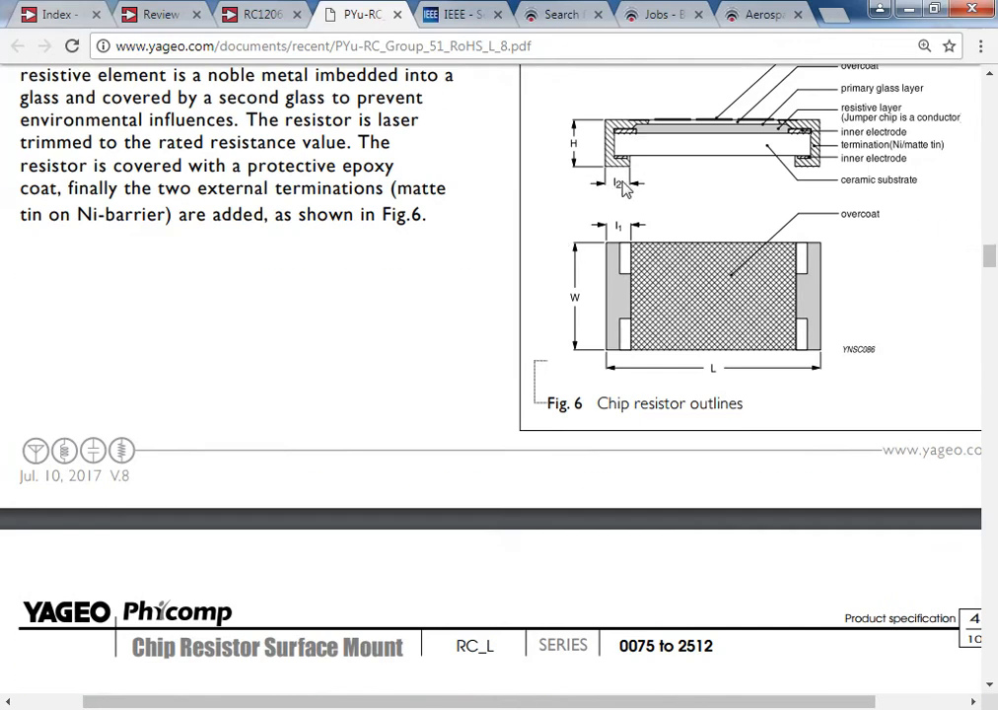
{"action": "scroll", "coordinate": [623, 194], "scroll_direction": "down", "scroll_amount": 5}
{"action": "scroll", "coordinate": [623, 194], "scroll_direction": "down", "scroll_amount": 2}
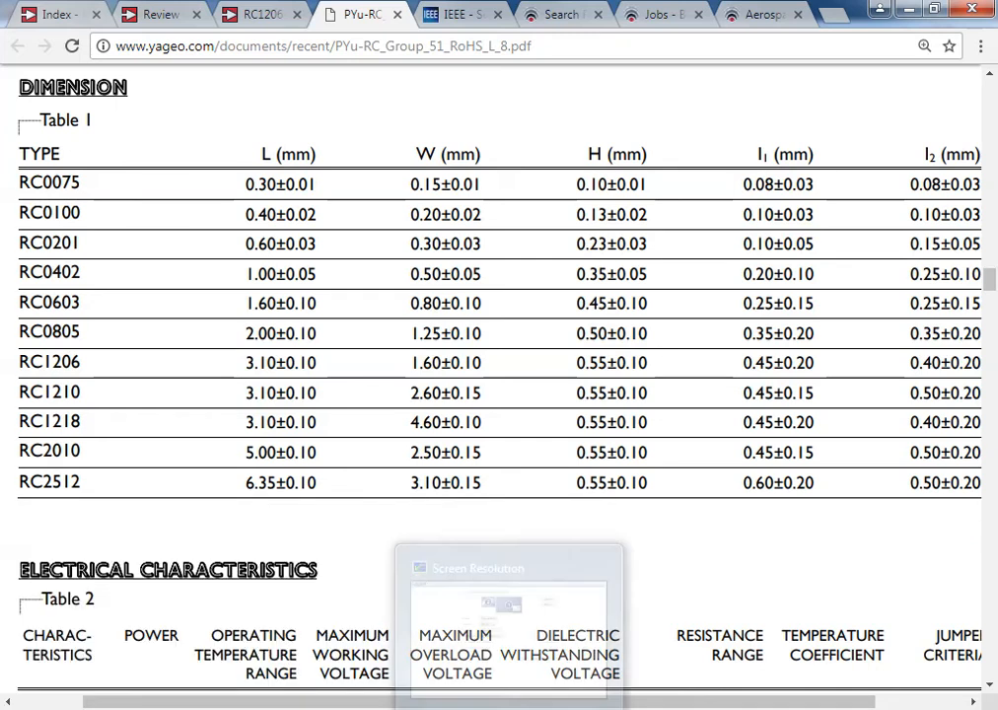
- Switch back to Pad Editor and set the BEGIN LAYER regular pad's width to 0.7 mm
{"action": "left_click", "coordinate": [546, 579]}
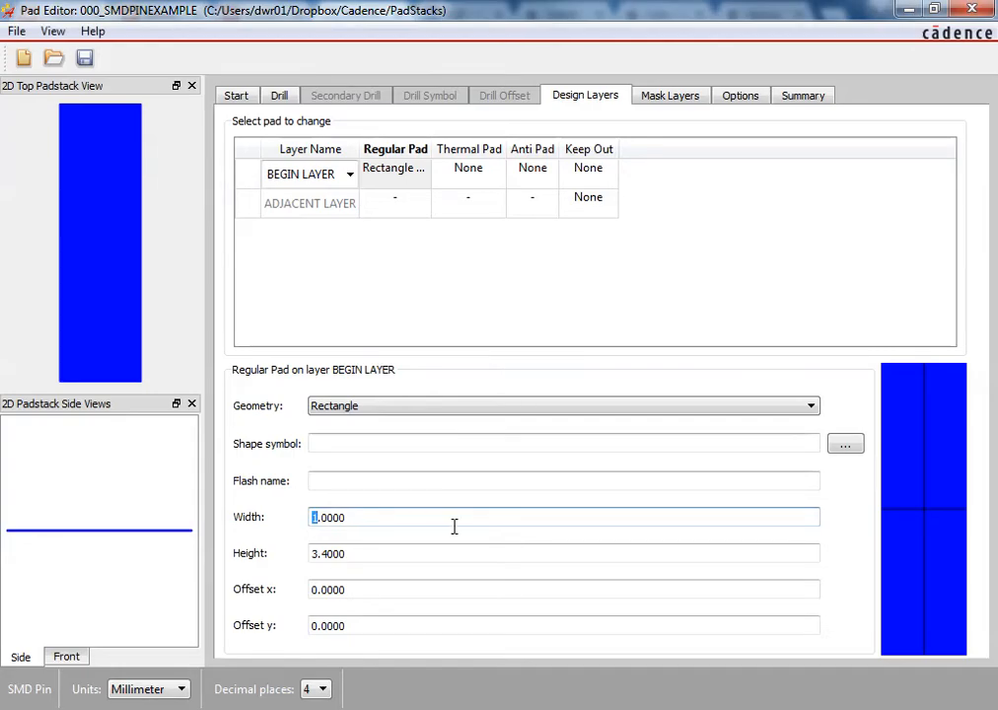
{"action": "left_click", "coordinate": [322, 520]}
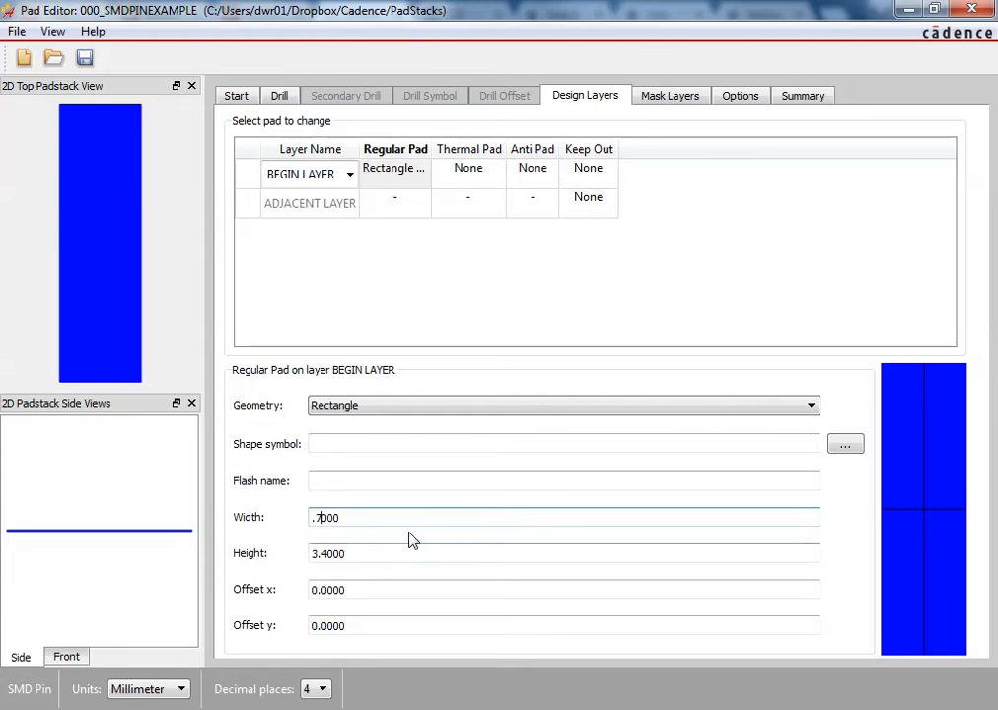
{"action": "left_click", "coordinate": [396, 558]}
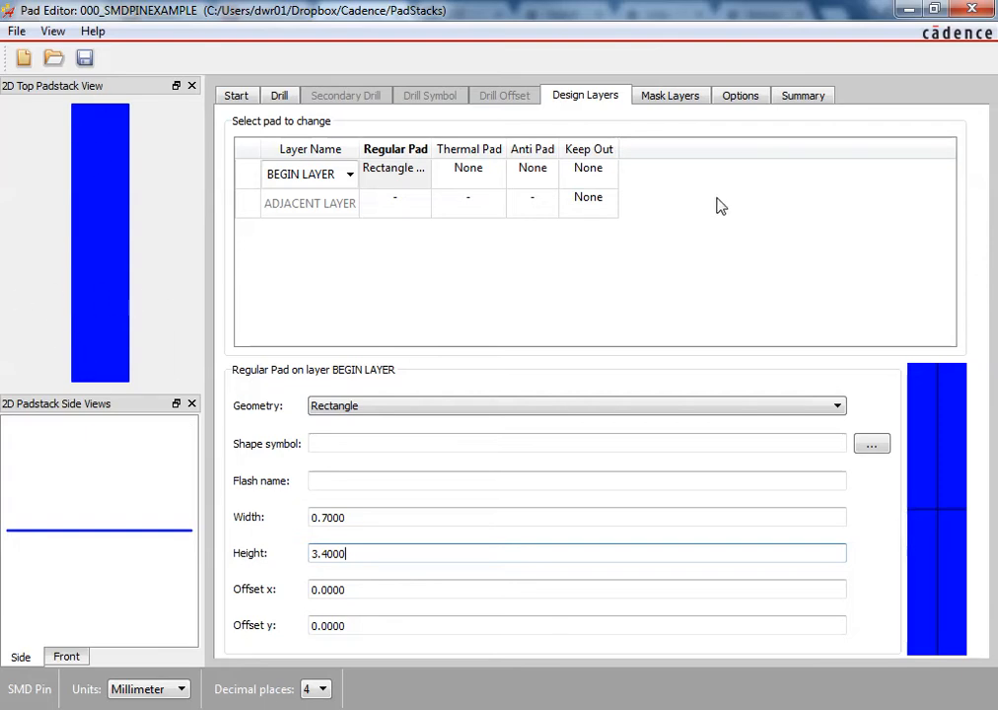
- Define a Rectangle pad on the SOLDERMASK_TOP mask layer with a width of 0.8 mm and a height of 3.5 mm
{"action": "left_click", "coordinate": [671, 99]}
{"action": "double_click", "coordinate": [381, 174]}
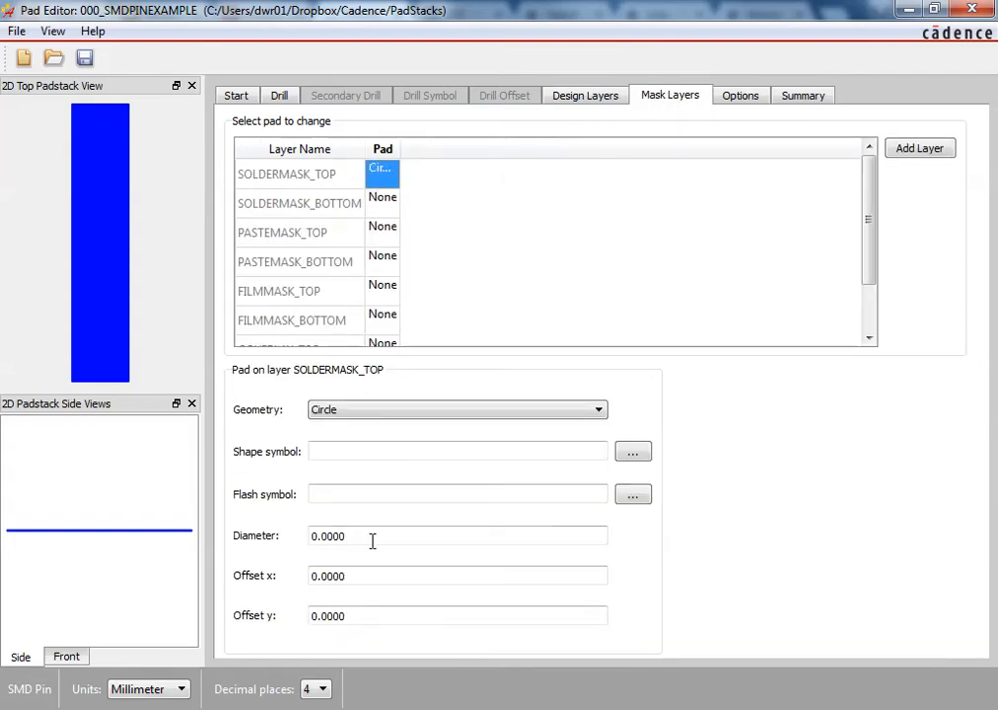
{"action": "left_click", "coordinate": [350, 412]}
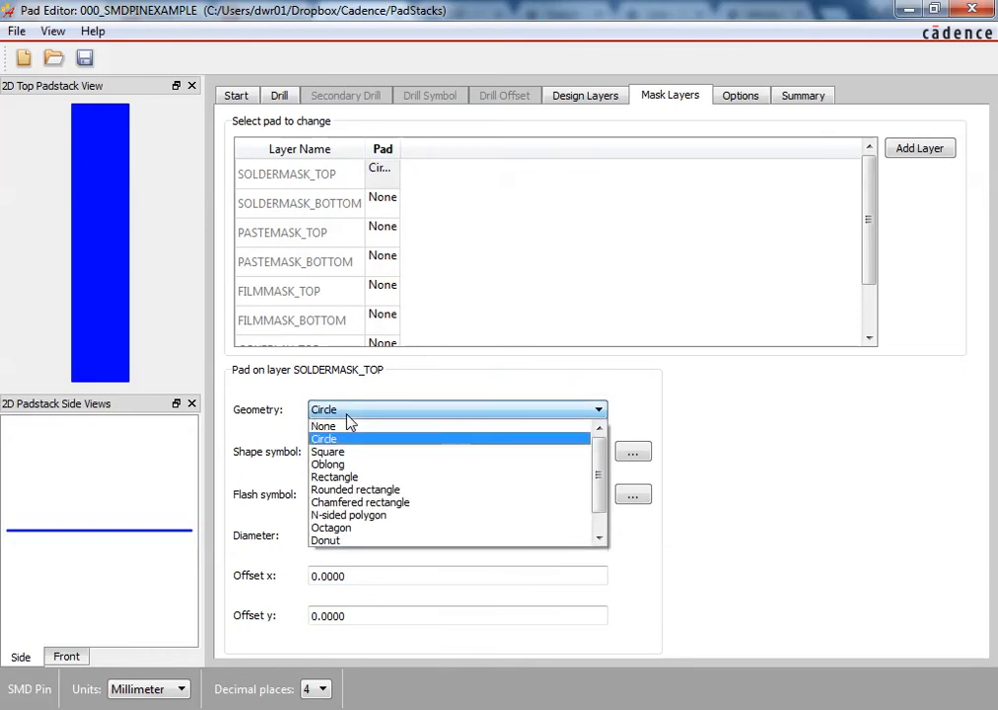
{"action": "left_click", "coordinate": [357, 477]}
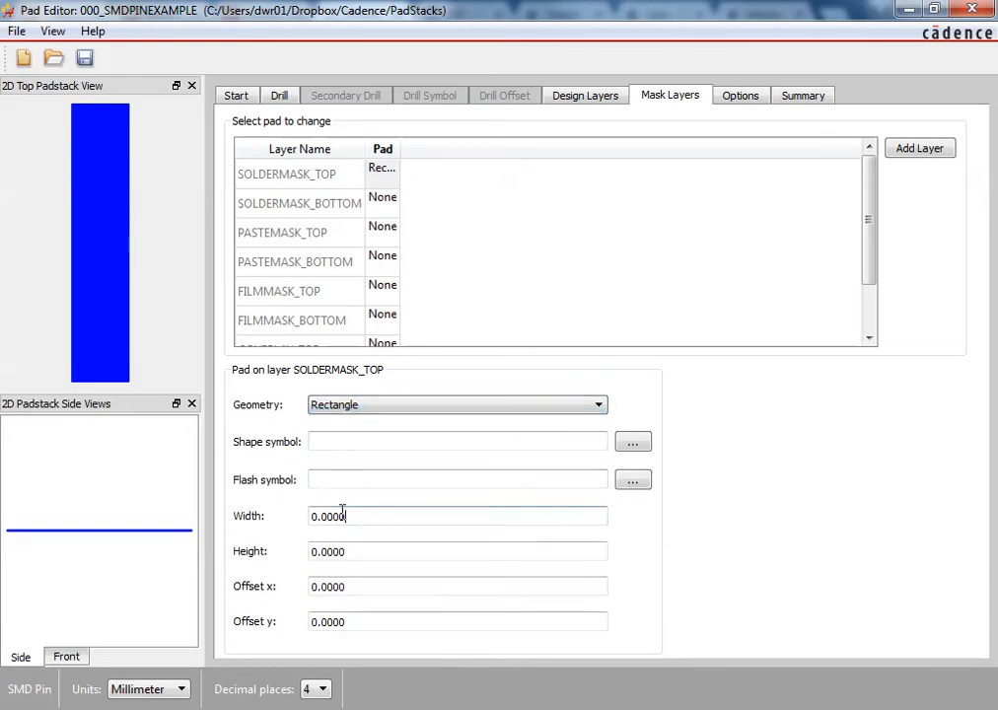
{"action": "left_click_drag", "start_coordinate": [342, 514], "coordinate": [234, 516]}
{"action": "type", "text": "."}
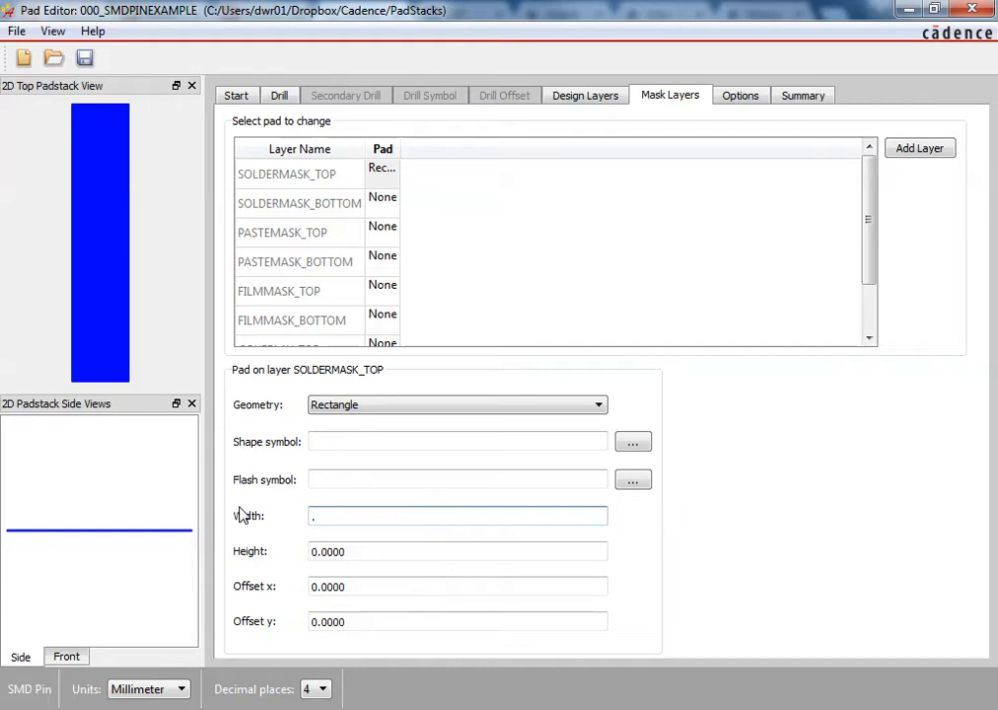
{"action": "type", "text": "8"}
{"action": "left_click_drag", "start_coordinate": [370, 558], "coordinate": [296, 554]}
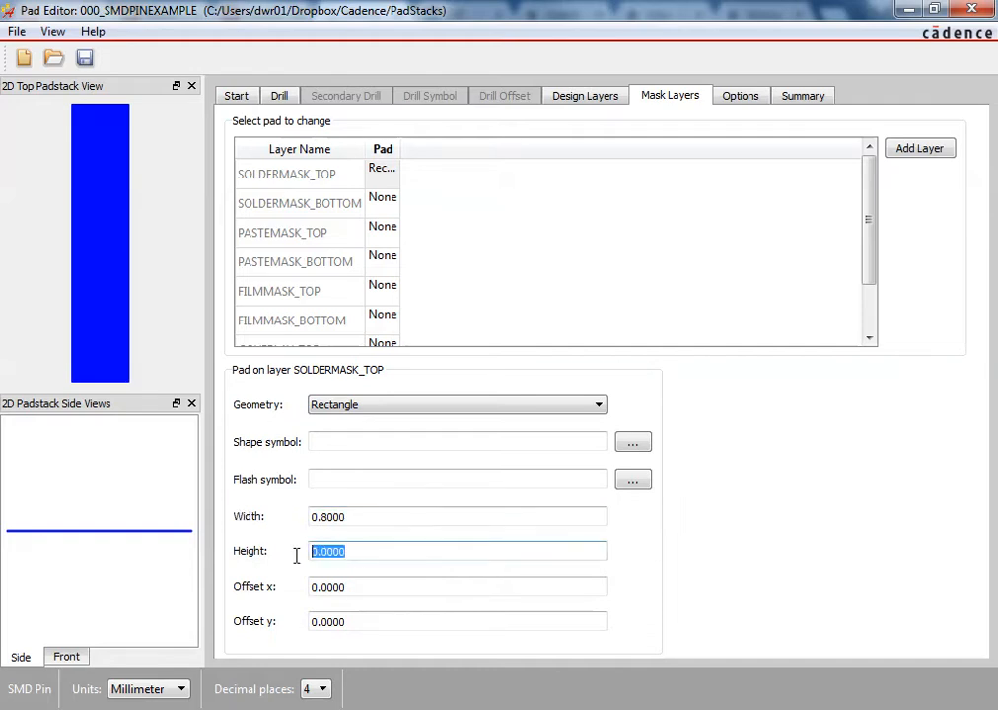
{"action": "type", "text": "3.5"}
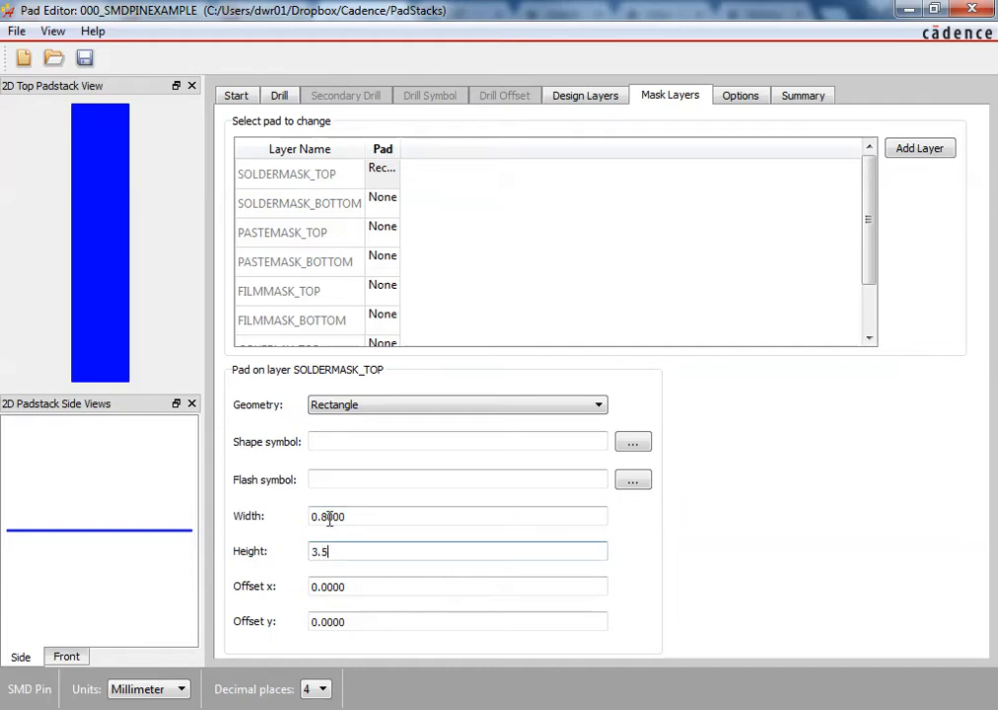
{"action": "left_click", "coordinate": [349, 523]}
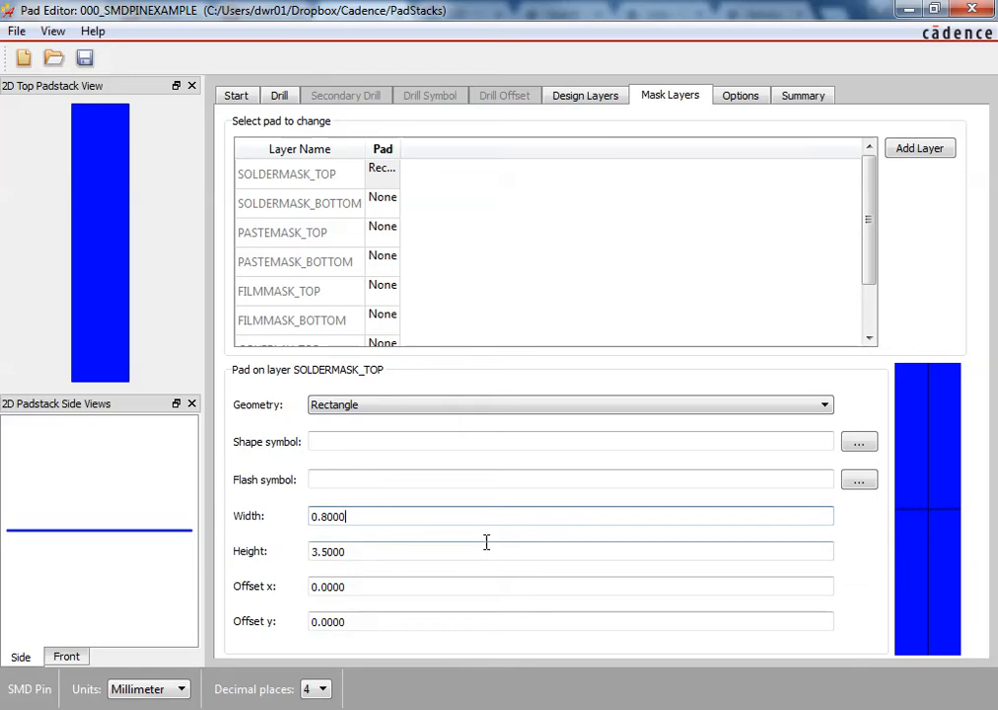
- Check the regular pad's size on the design layer and set the PASTEMASK_TOP pad geometry to Rectangle
{"action": "left_click", "coordinate": [387, 228]}
{"action": "left_click", "coordinate": [567, 96]}
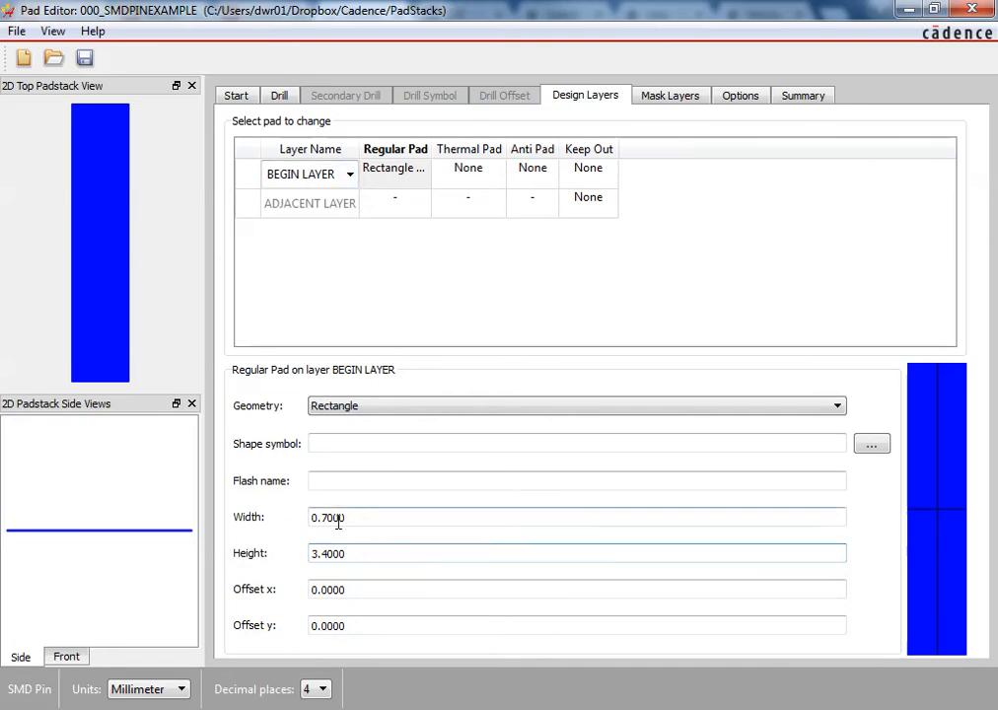
{"action": "left_click", "coordinate": [651, 97]}
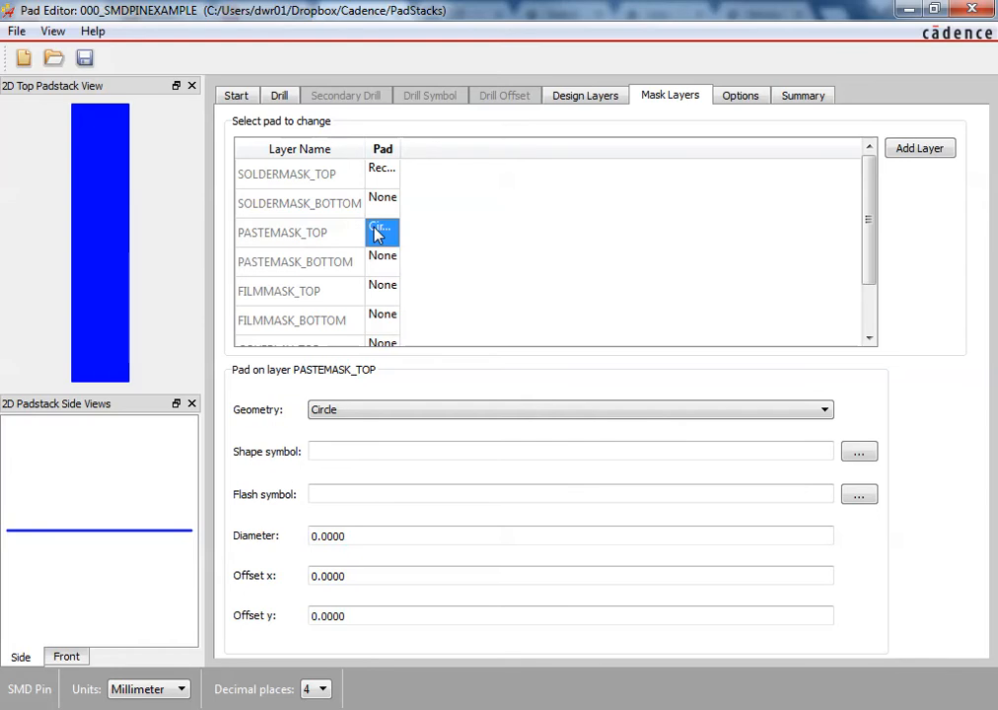
{"action": "left_click", "coordinate": [367, 411]}
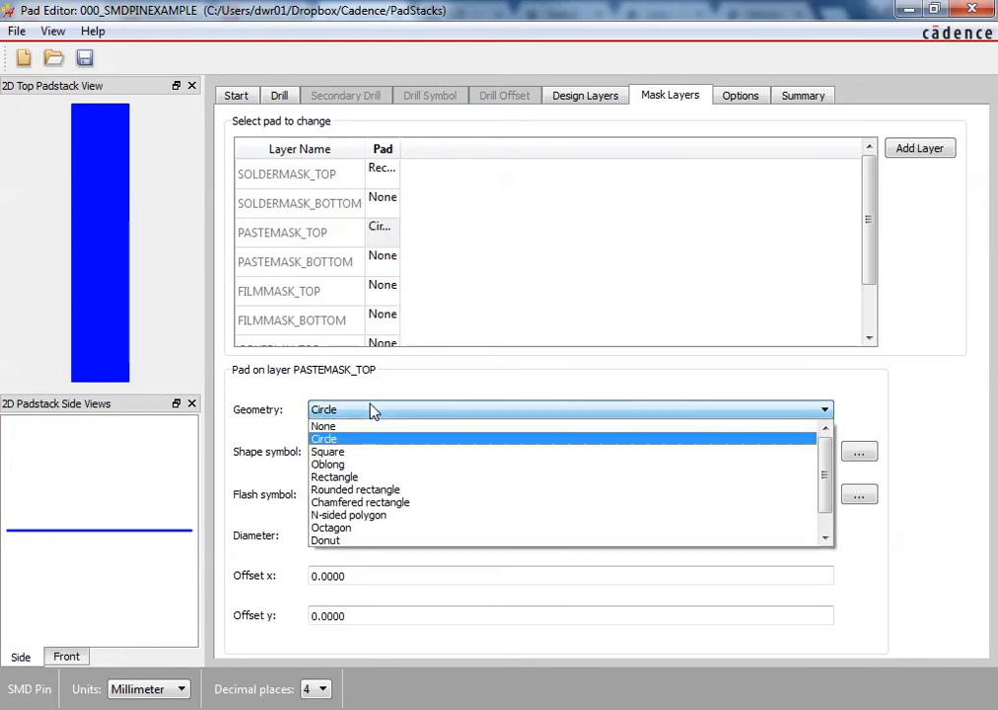
{"action": "left_click", "coordinate": [351, 477]}
- Set the PASTEMASK_TOP pad's width to 0.5 mm and its height to 3.3 mm
{"action": "left_click_drag", "start_coordinate": [367, 521], "coordinate": [312, 516]}
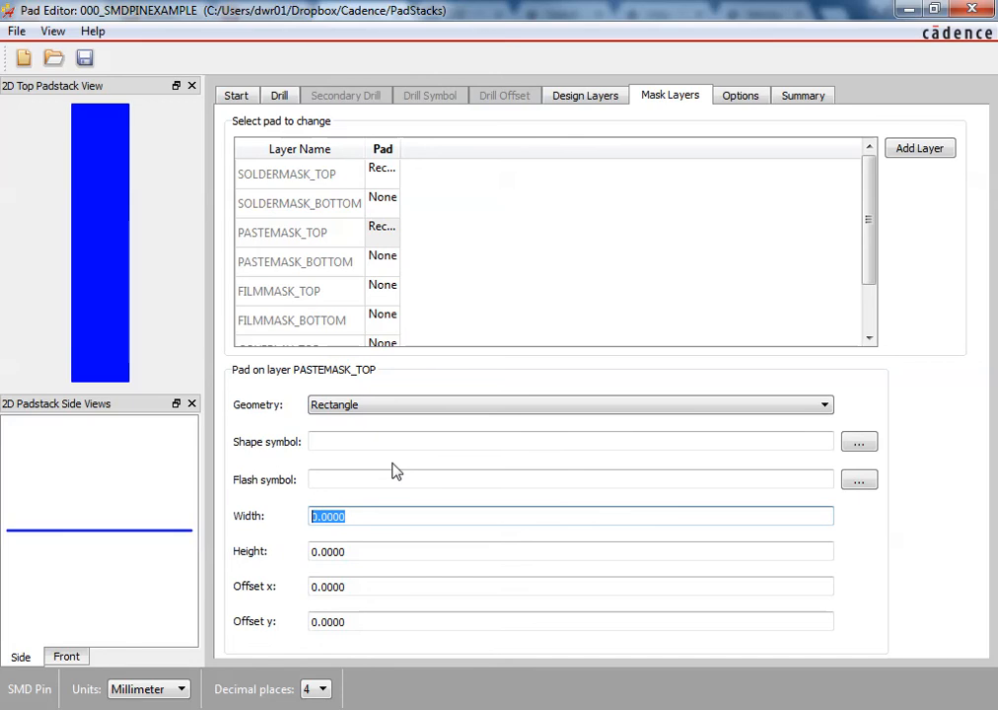
{"action": "type", "text": ".5"}
{"action": "left_click", "coordinate": [364, 550]}
{"action": "left_click_drag", "start_coordinate": [364, 549], "coordinate": [303, 552]}
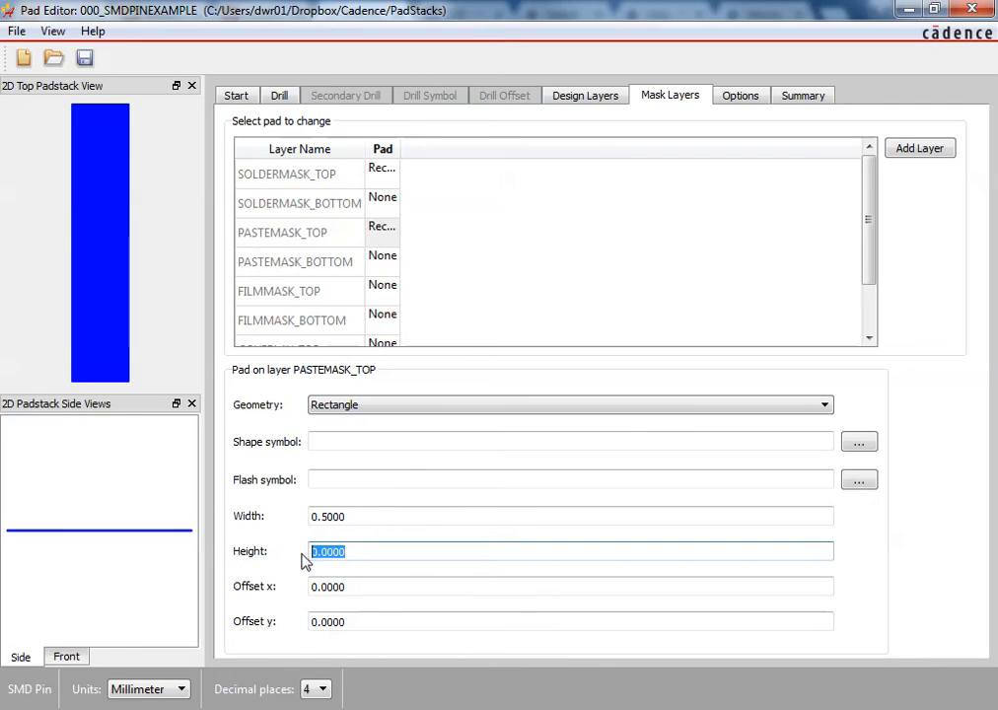
{"action": "type", "text": "3.3"}
- Change the PASTEMASK_TOP pad's height to 3.4 mm and its width to 0.6 mm
{"action": "left_click_drag", "start_coordinate": [329, 554], "coordinate": [323, 555]}
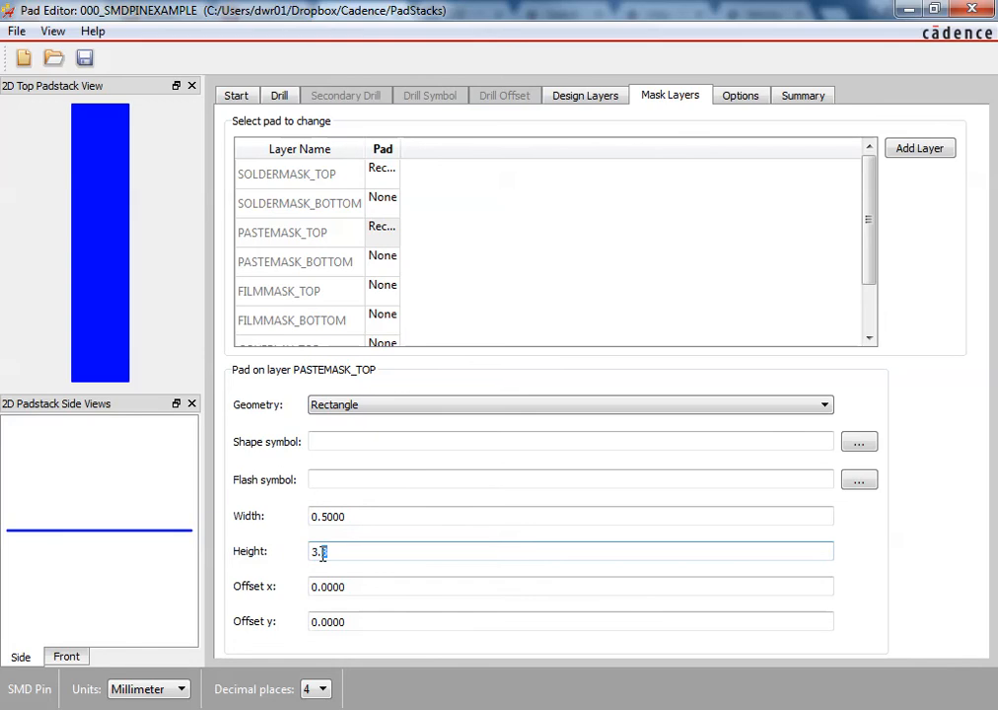
{"action": "type", "text": "4"}
{"action": "left_click", "coordinate": [382, 517]}
{"action": "left_click_drag", "start_coordinate": [329, 518], "coordinate": [323, 518]}
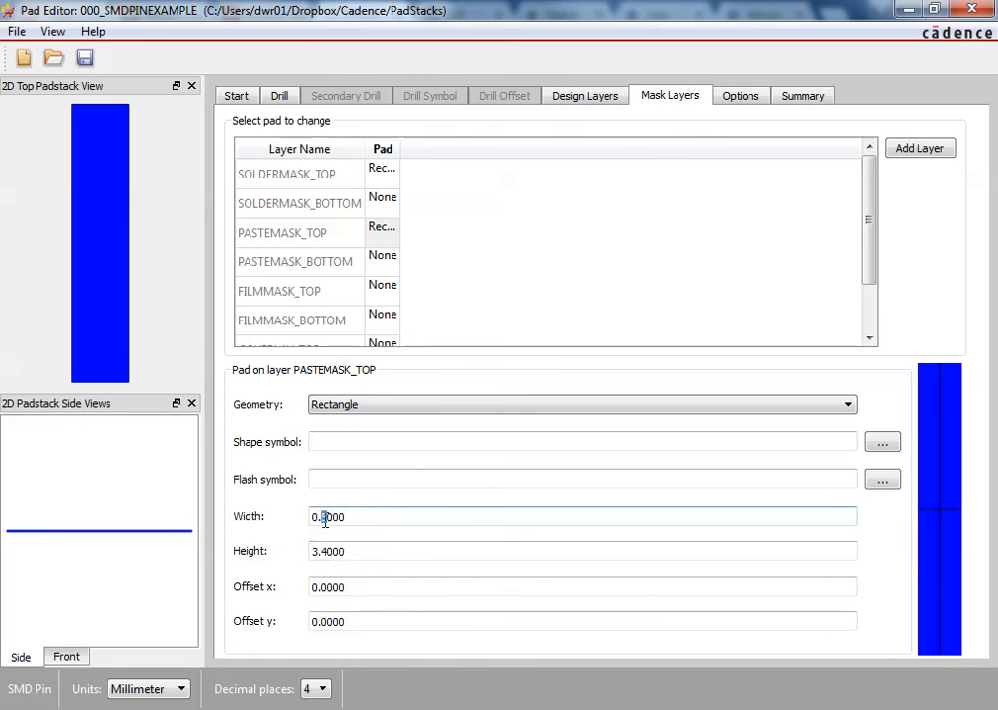
{"action": "type", "text": "6"}
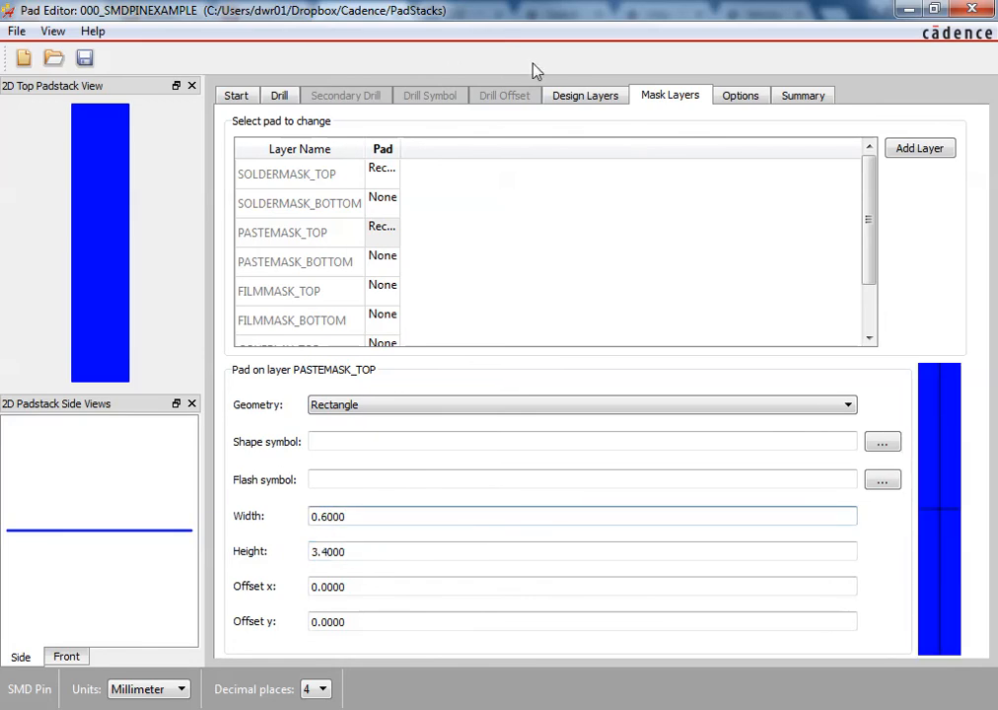
- Recheck the regular pad's size, set the PASTEMASK_TOP pad's height to 3.3 mm, and save the padstack
{"action": "left_click", "coordinate": [564, 94]}
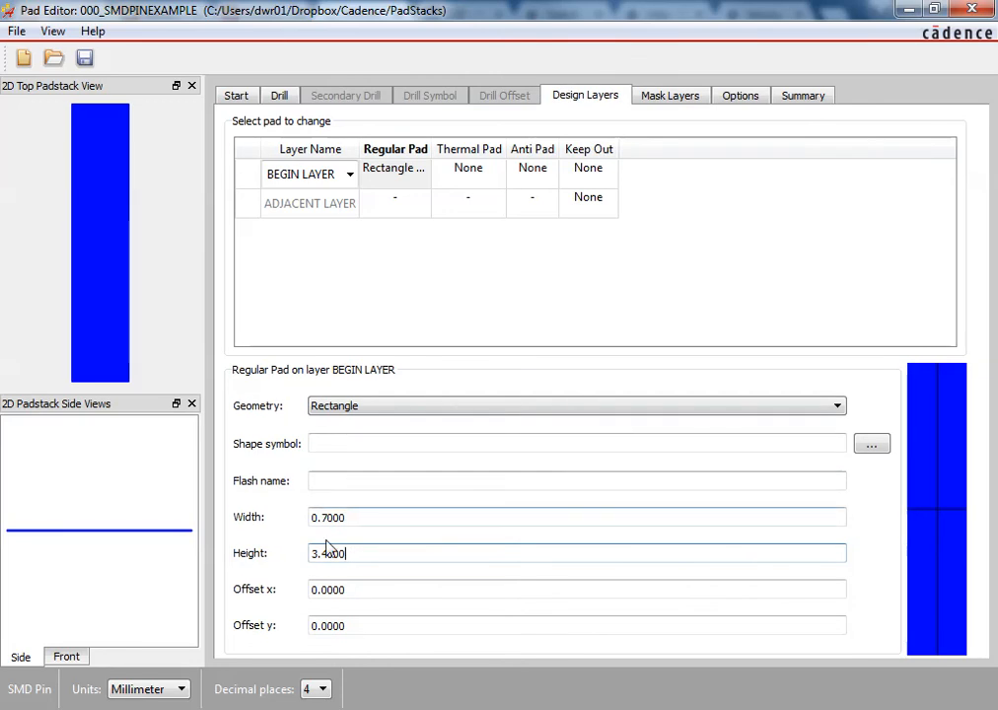
{"action": "left_click", "coordinate": [690, 95]}
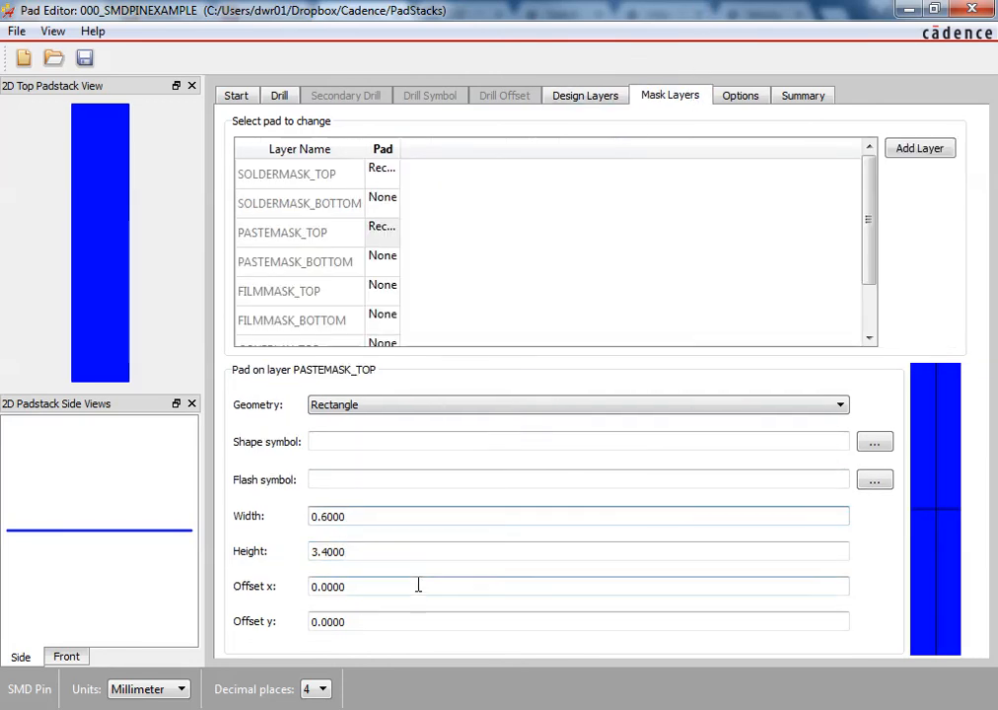
{"action": "left_click", "coordinate": [323, 552]}
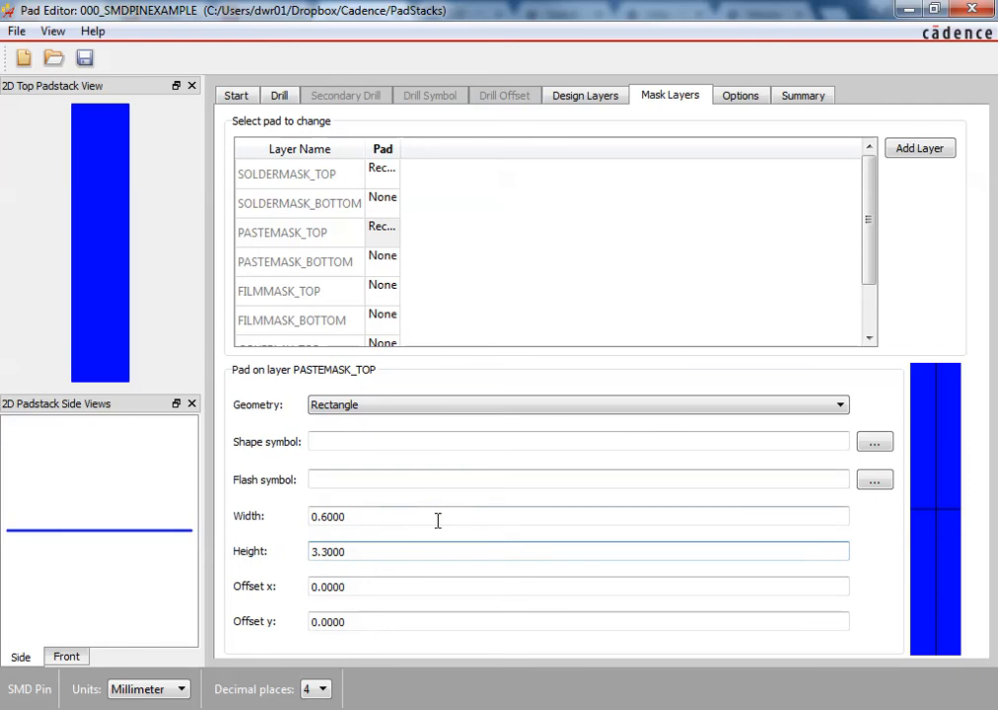
{"action": "left_click", "coordinate": [393, 516]}
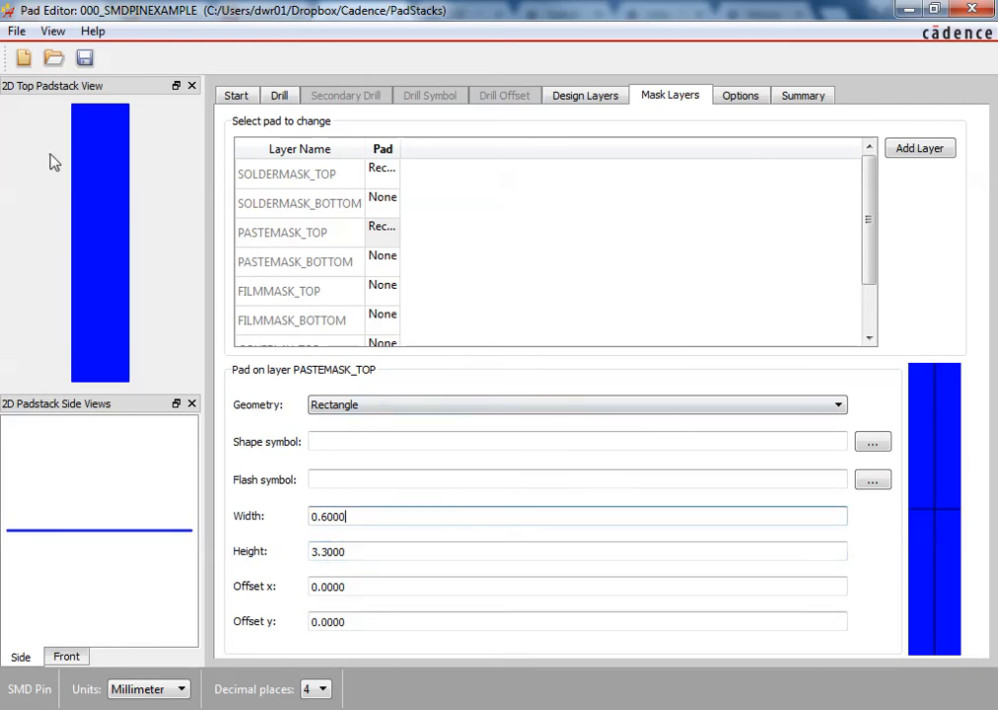
{"action": "left_click", "coordinate": [84, 60]}
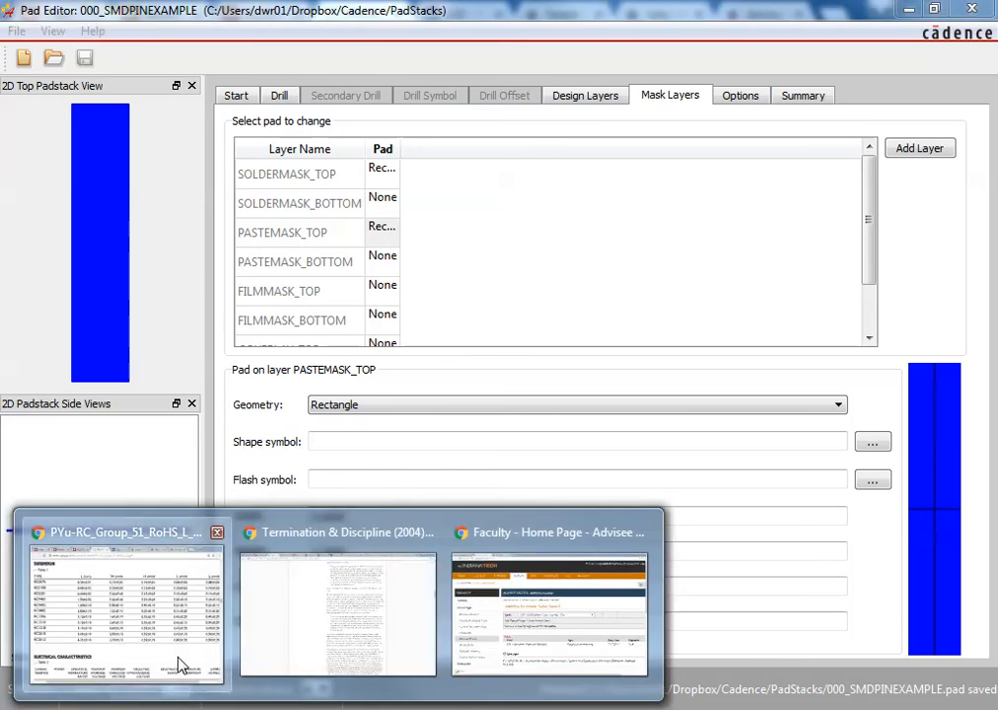
- Switch to the Yageo datasheet in the browser to review the Table 1 dimensions
{"action": "left_click", "coordinate": [179, 661]}
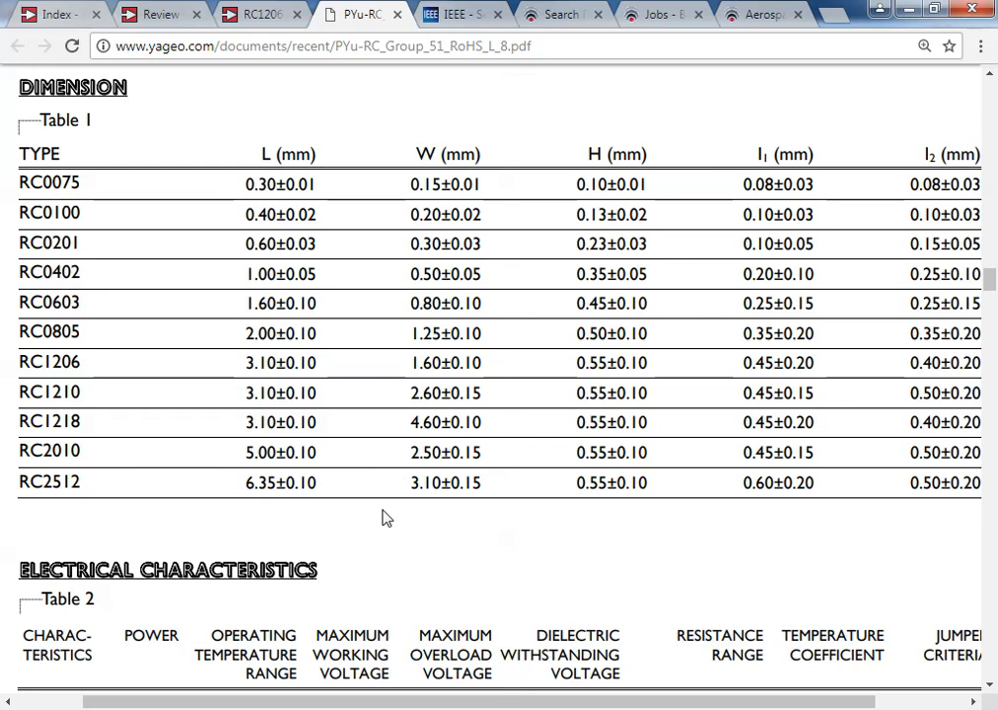